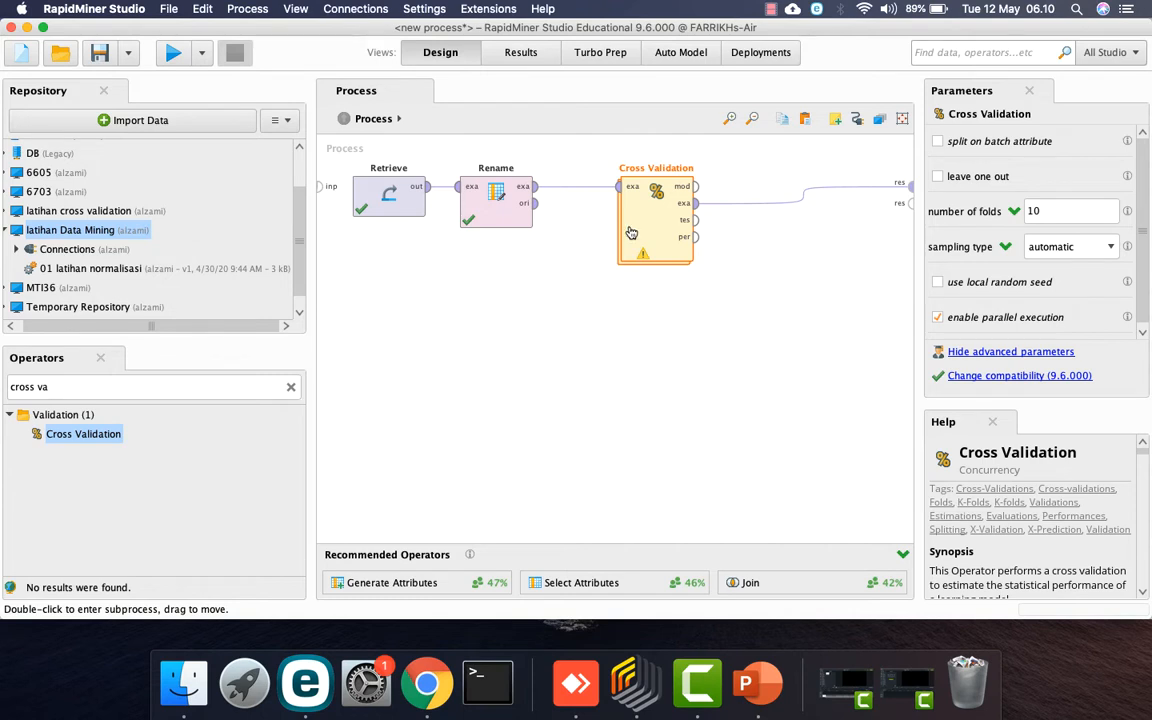
- Open the Cross Validation subprocess and add a Decision Tree operator to its training area
double_click(631, 233)
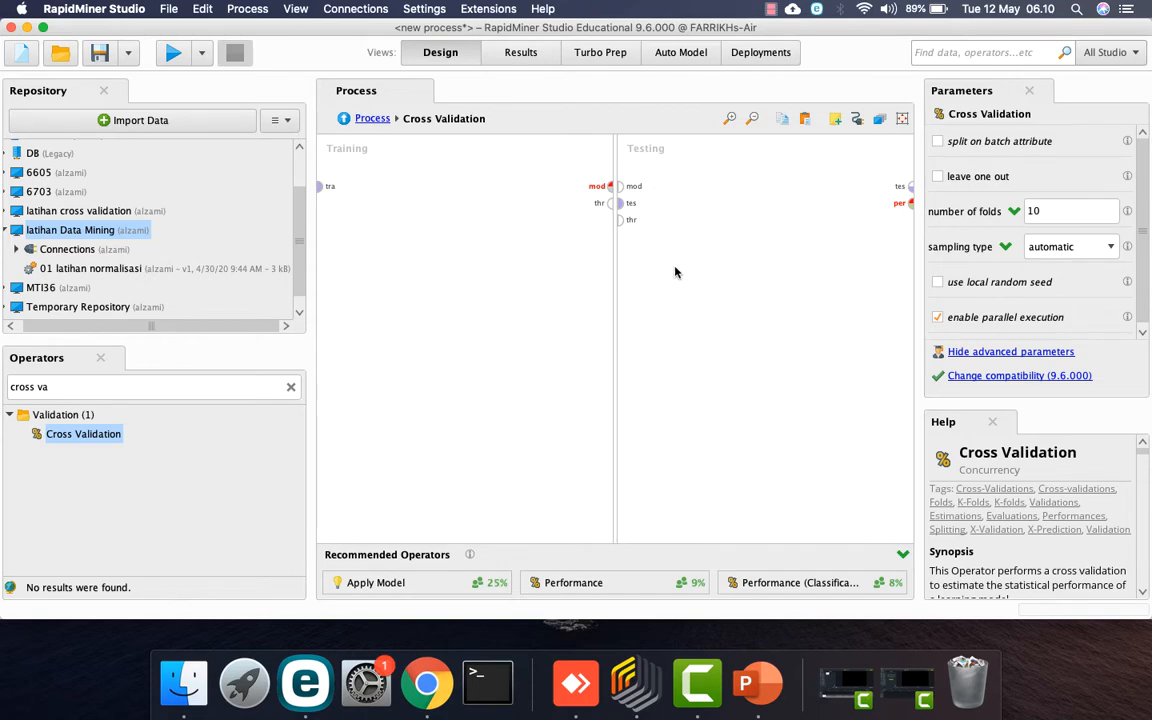
key("ctrl+Right")
key("Right")
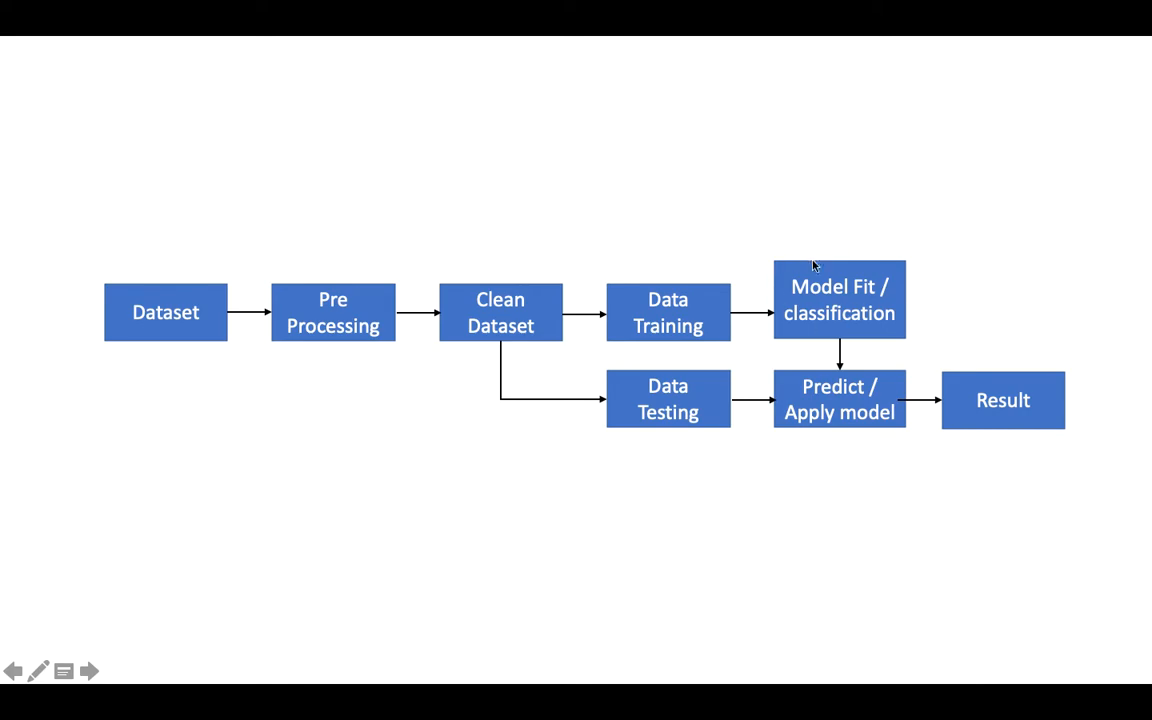
key("ctrl+Left")
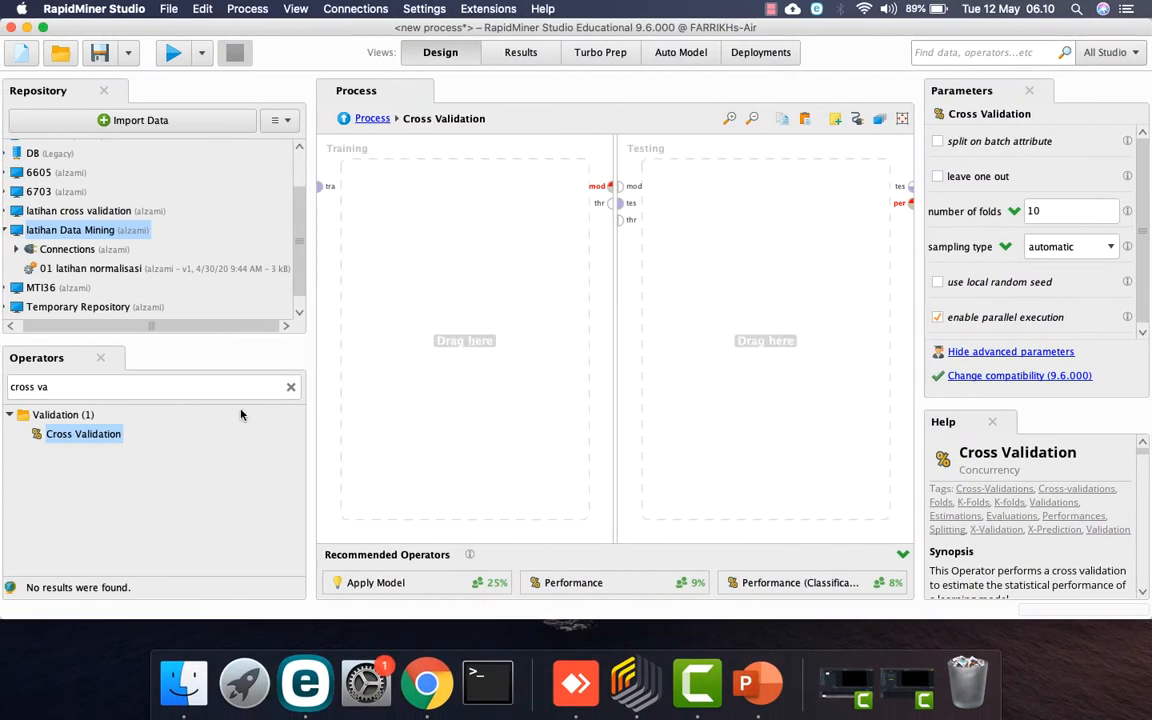
left_click(201, 388)
type("decisi")
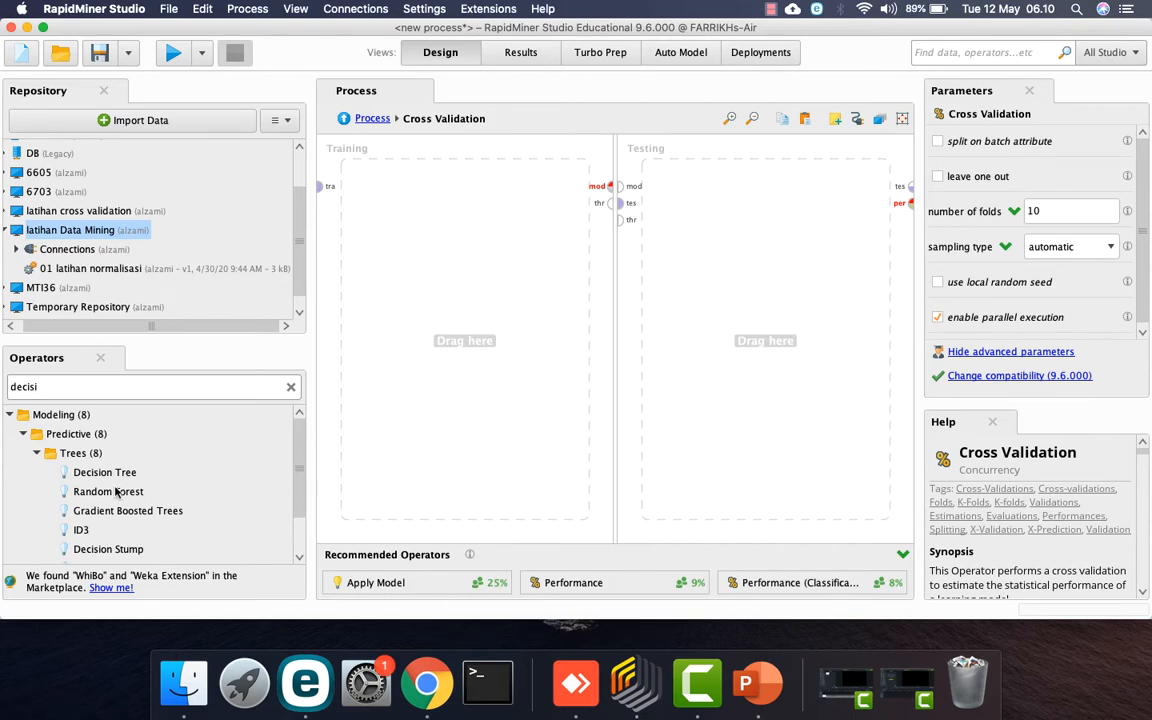
left_click_drag(104, 472, 443, 204)
- Connect the training data to the Decision Tree and its model output to the training area's model port
left_click(322, 186)
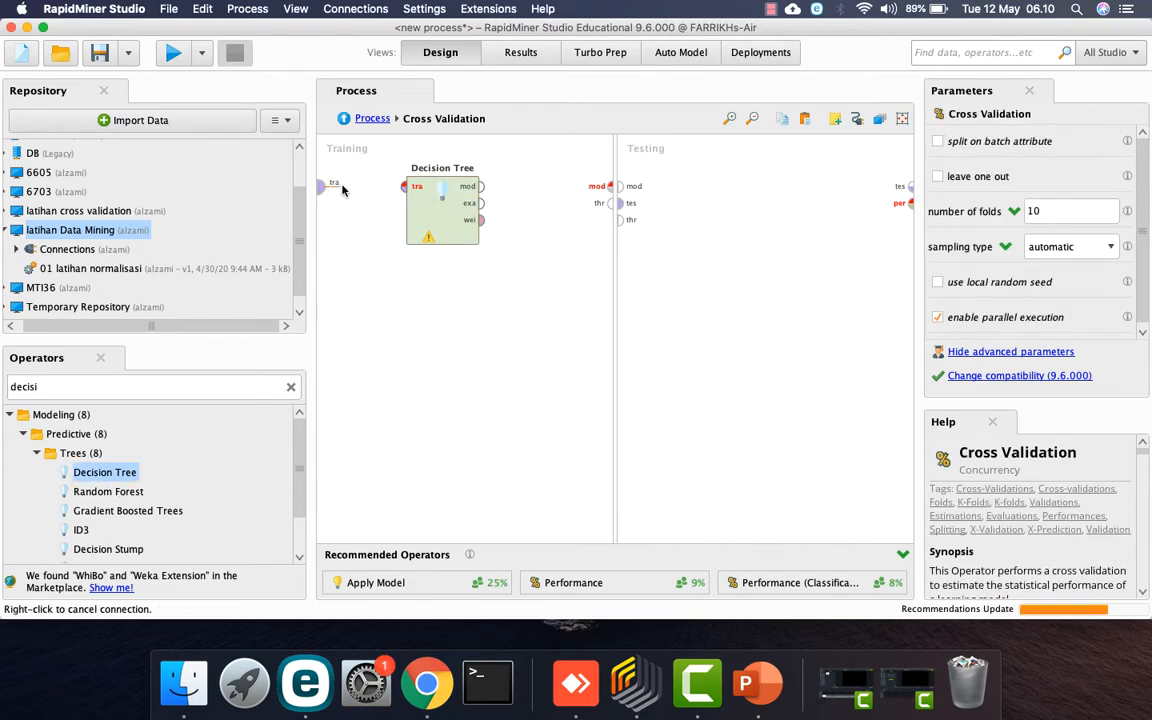
left_click(406, 188)
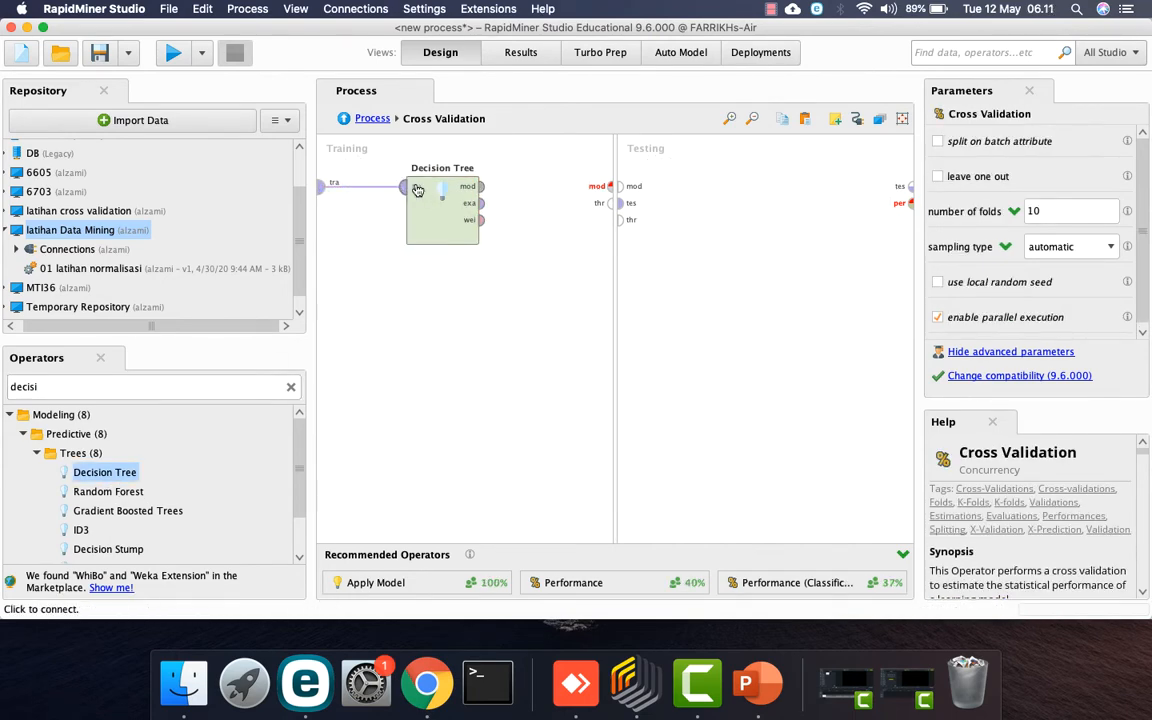
left_click(480, 186)
left_click(609, 188)
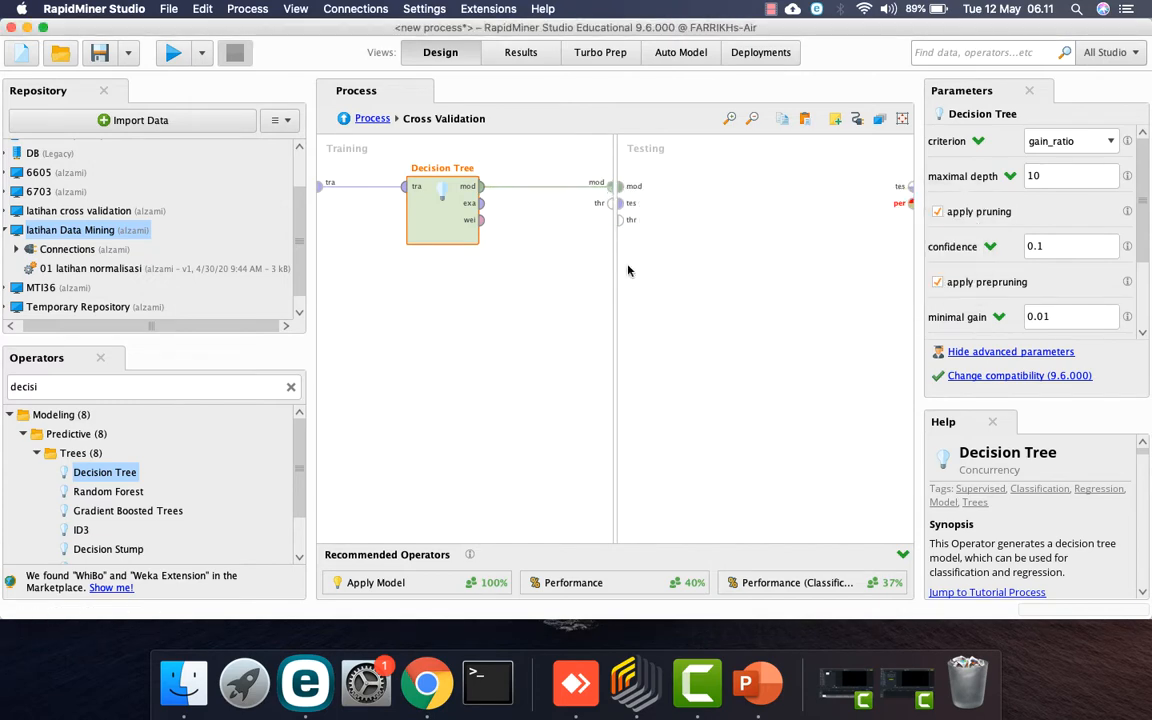
- Find the Apply Model operator and add it to the testing area
key("ctrl+Right")
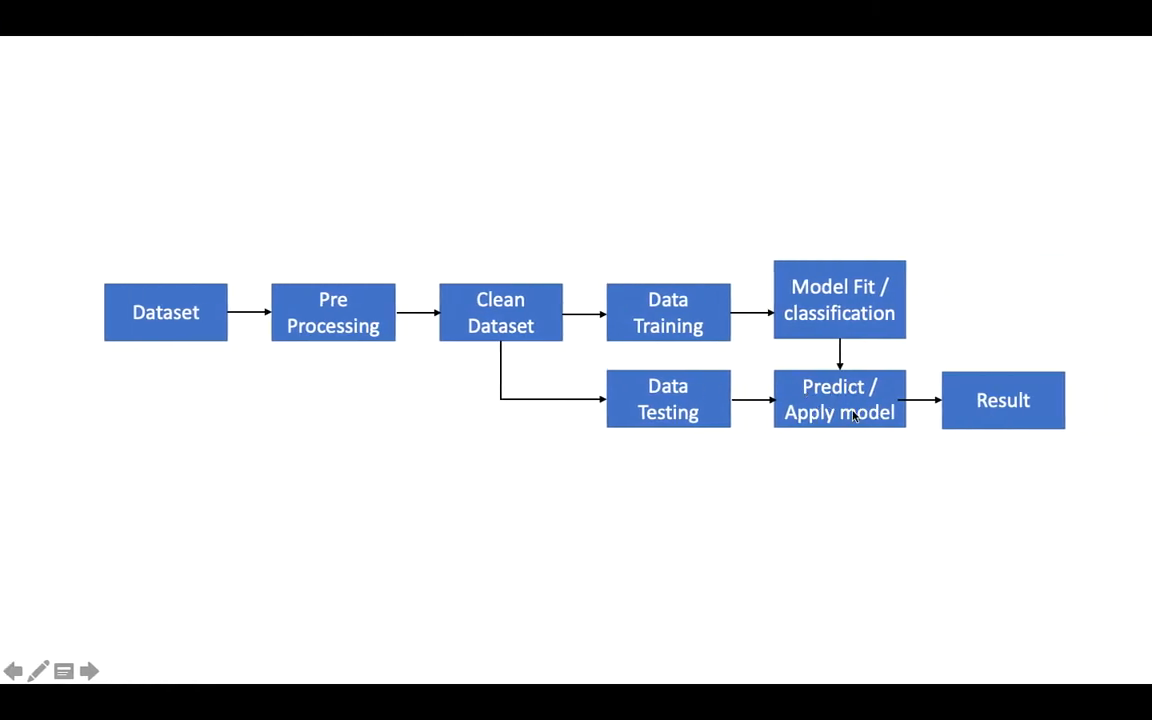
key("ctrl+Left")
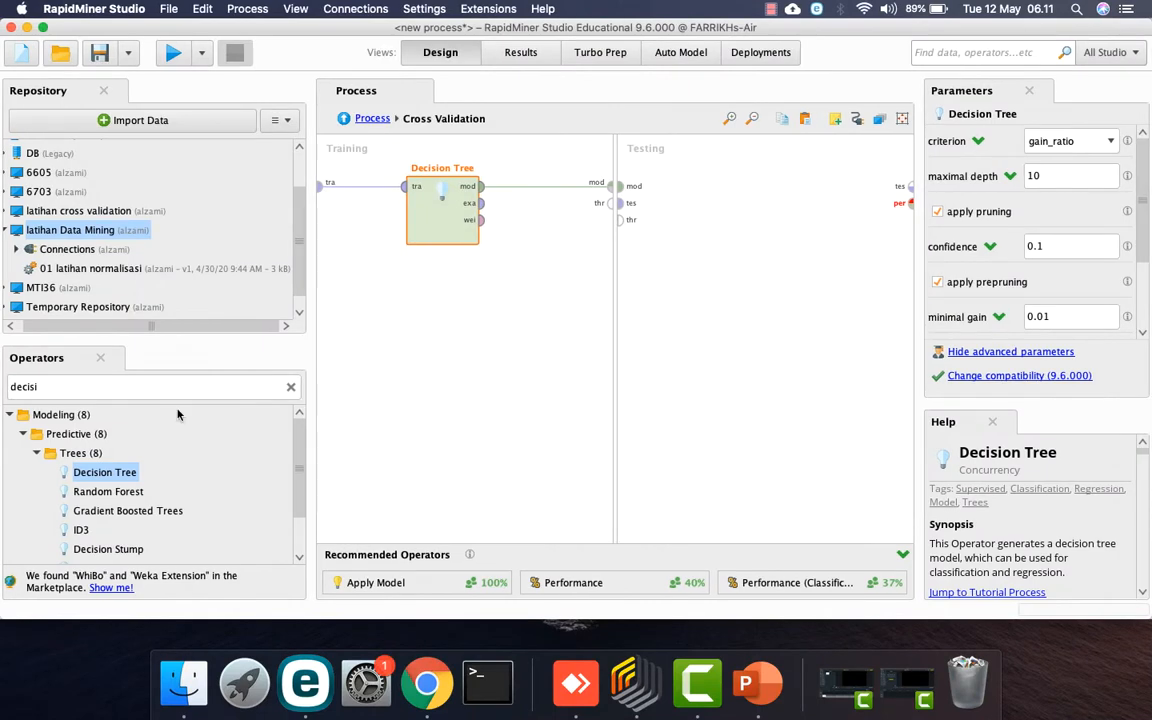
double_click(90, 388)
type("app")
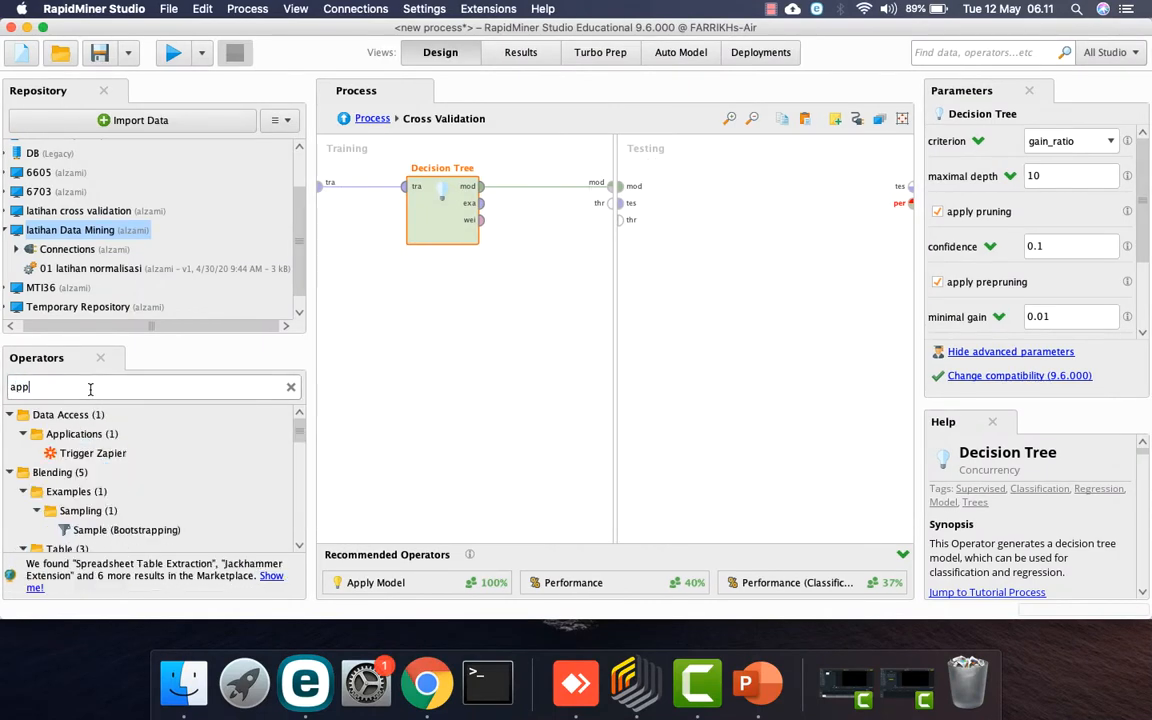
type("ly moe")
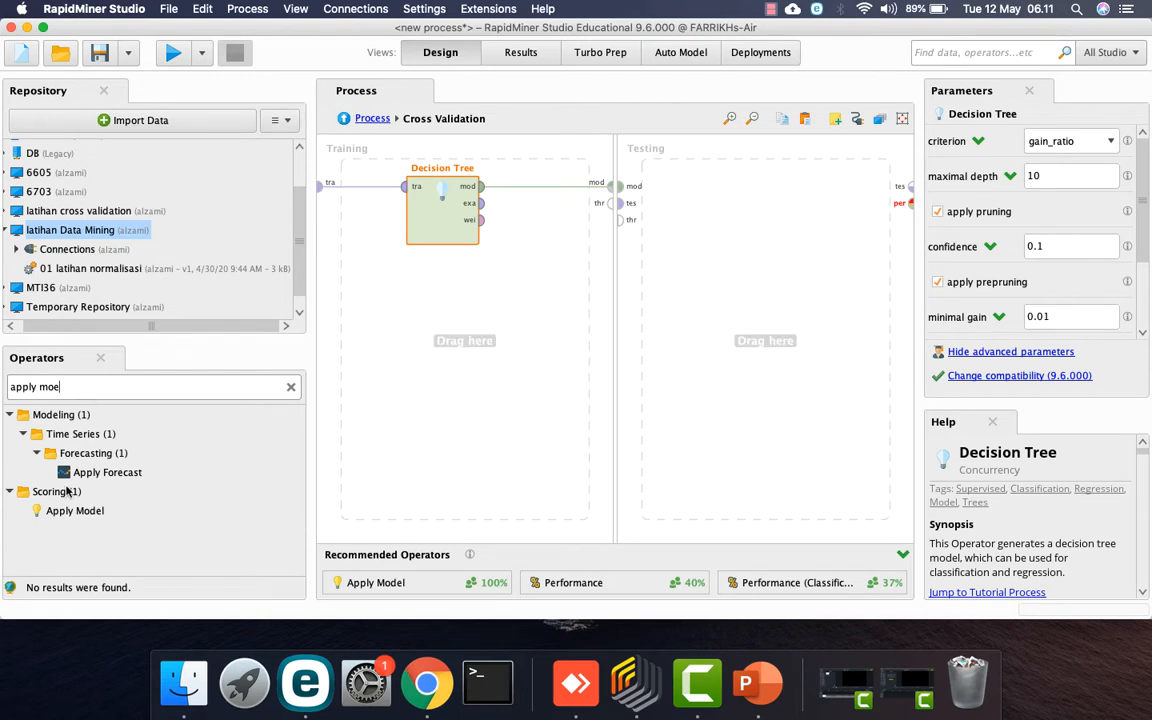
left_click_drag(74, 510, 759, 201)
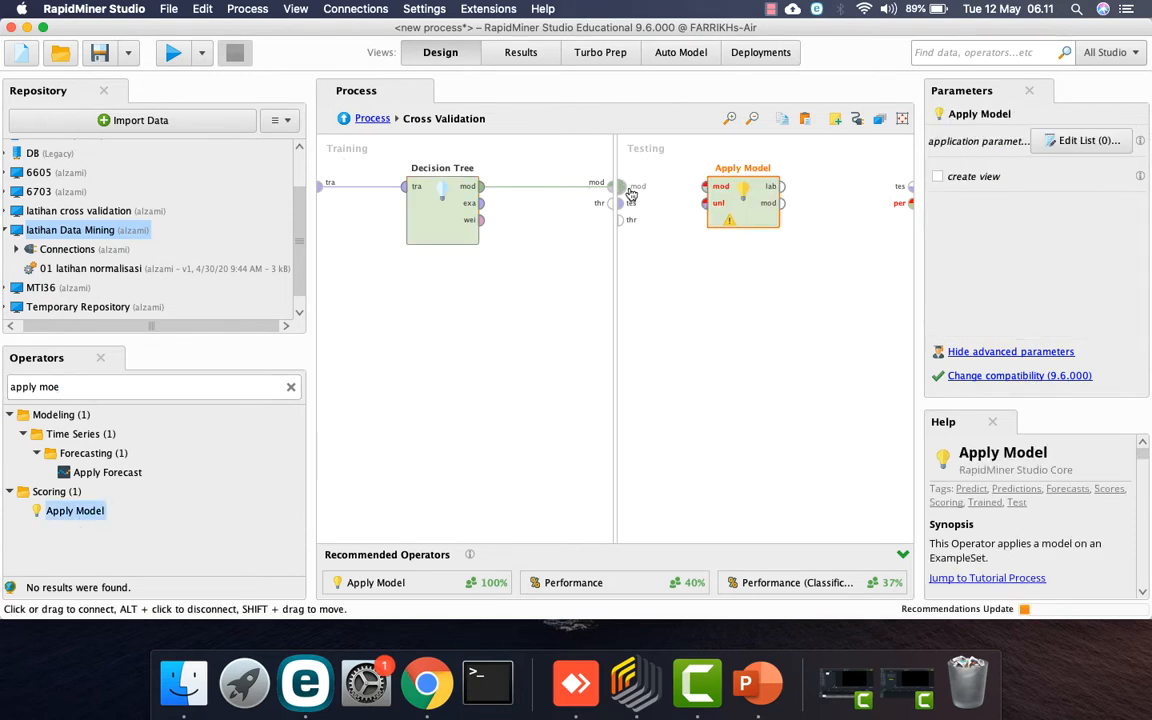
- Connect the testing area's model and test set ports to Apply Model's model and unlabelled data inputs
left_click(620, 186)
left_click(705, 187)
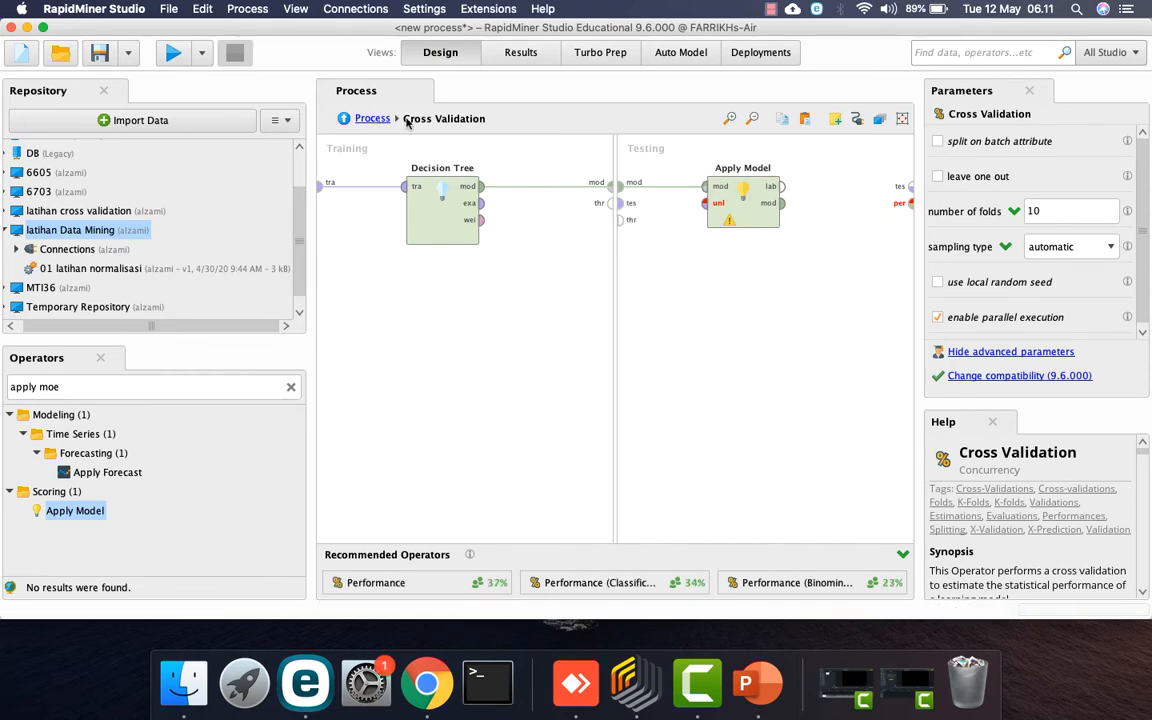
key("ctrl+Right")
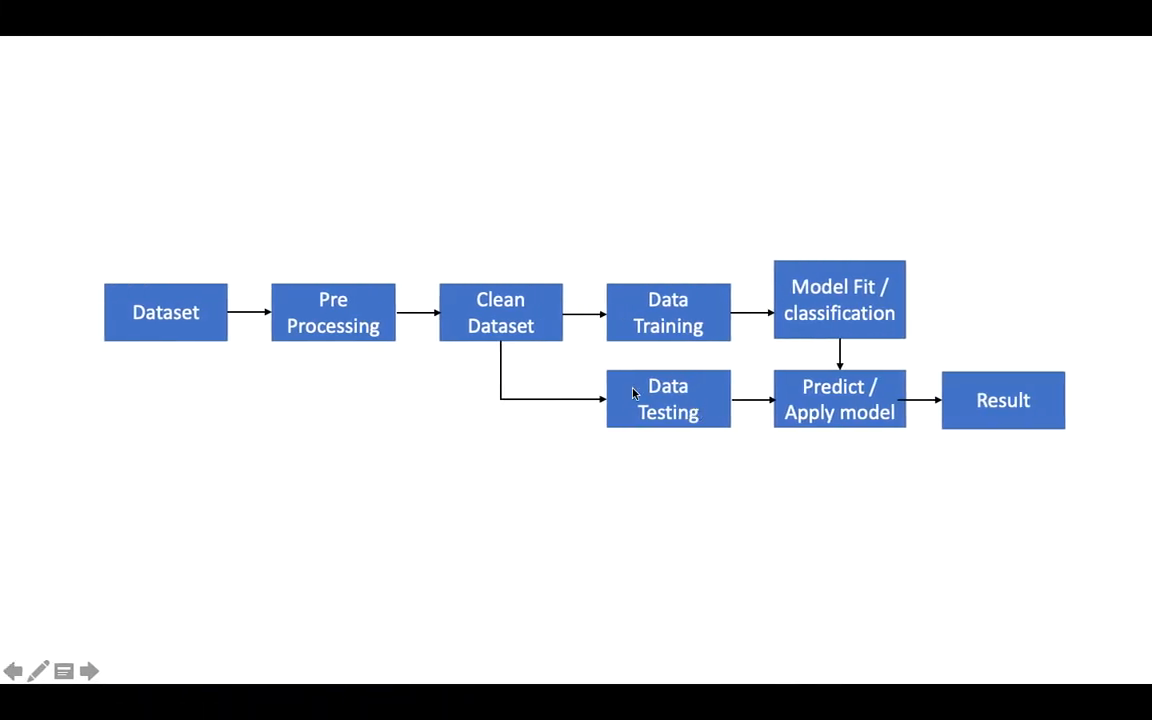
key("ctrl+Left")
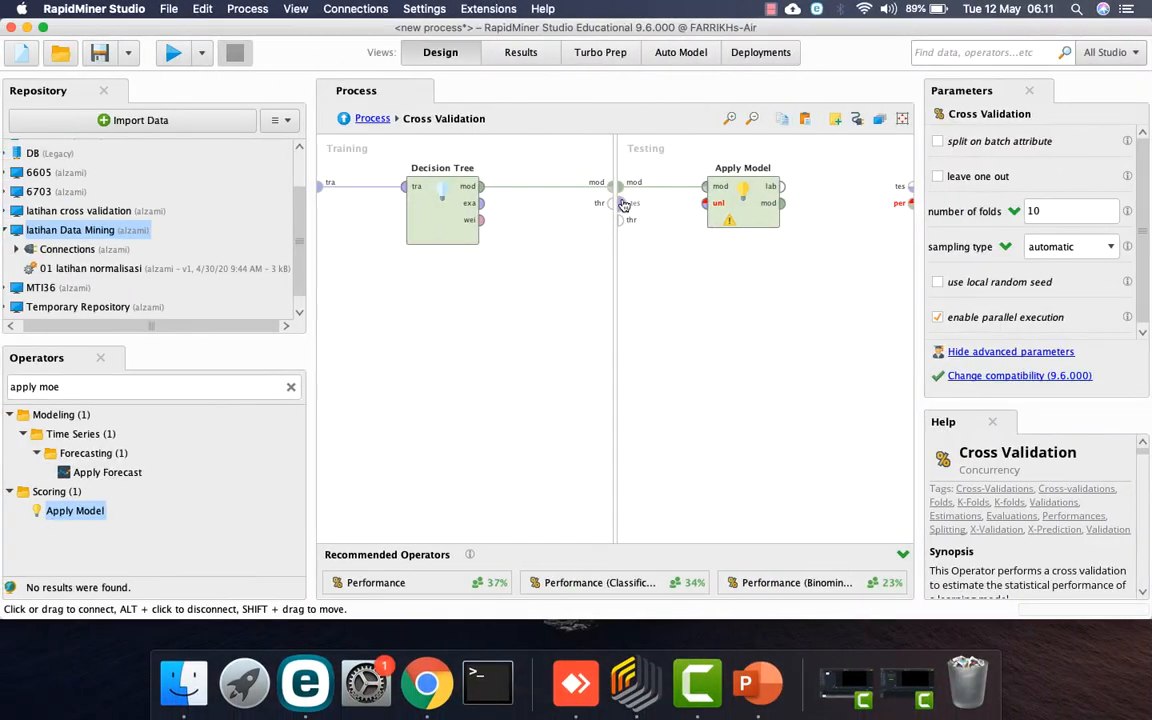
left_click(621, 200)
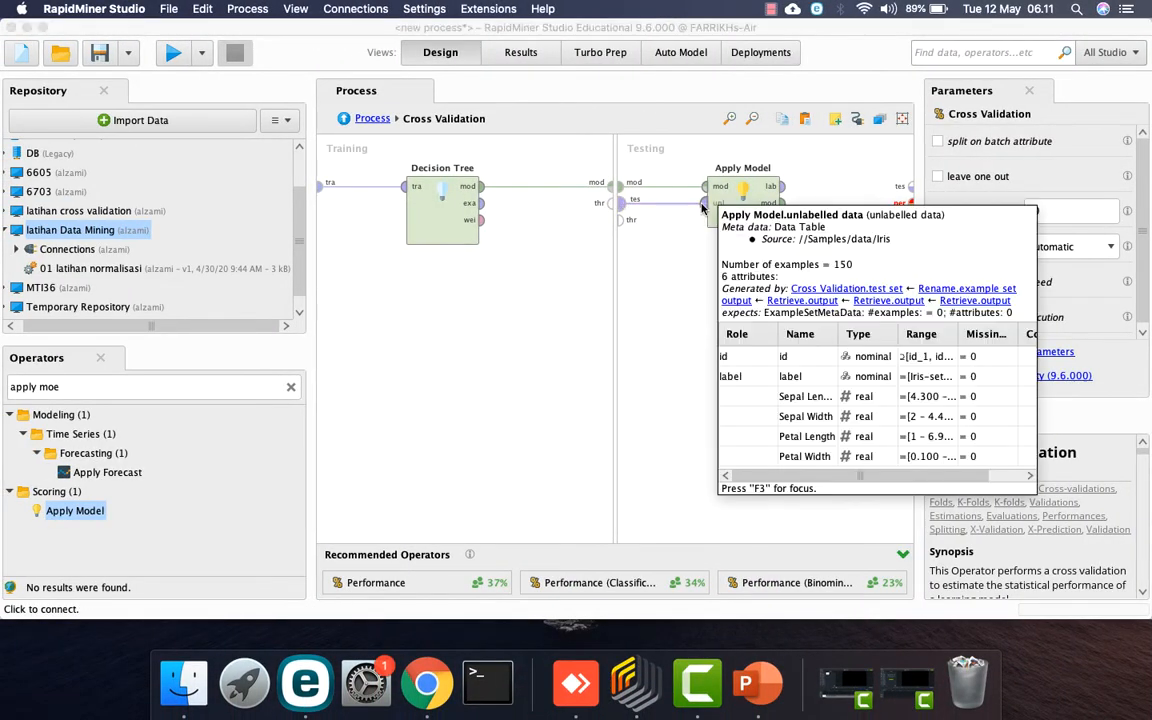
left_click(719, 205)
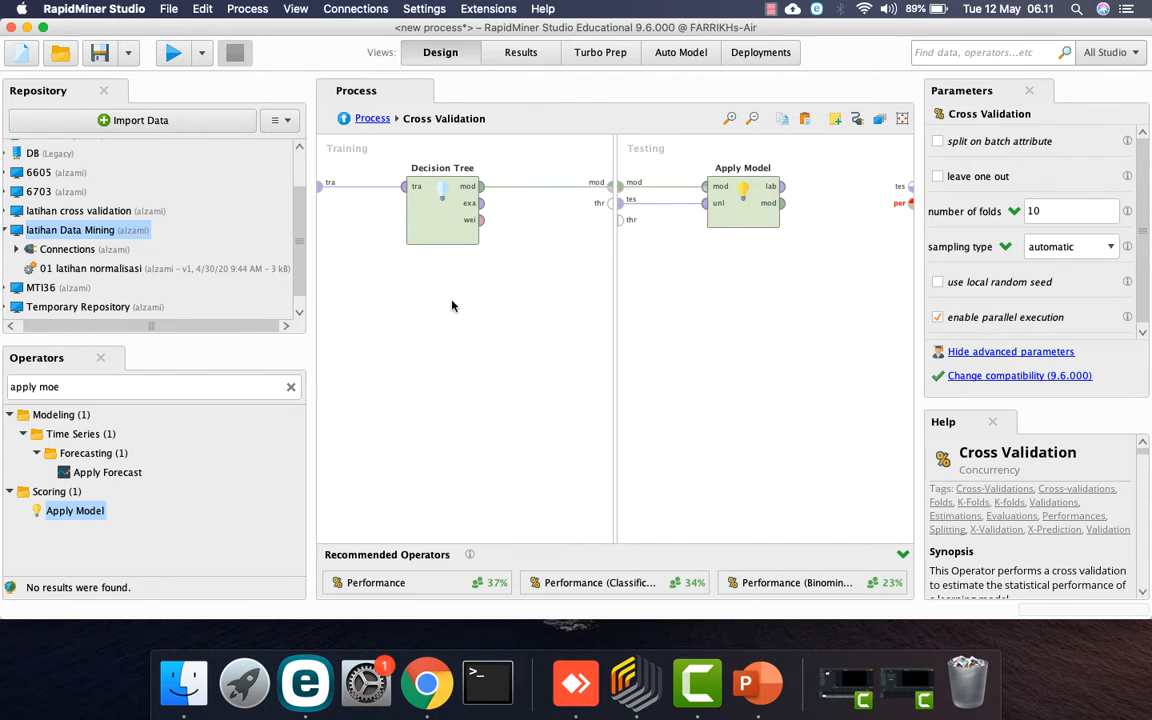
- Find the Performance (Classification) operator and place it after Apply Model in the testing area
left_click(197, 386)
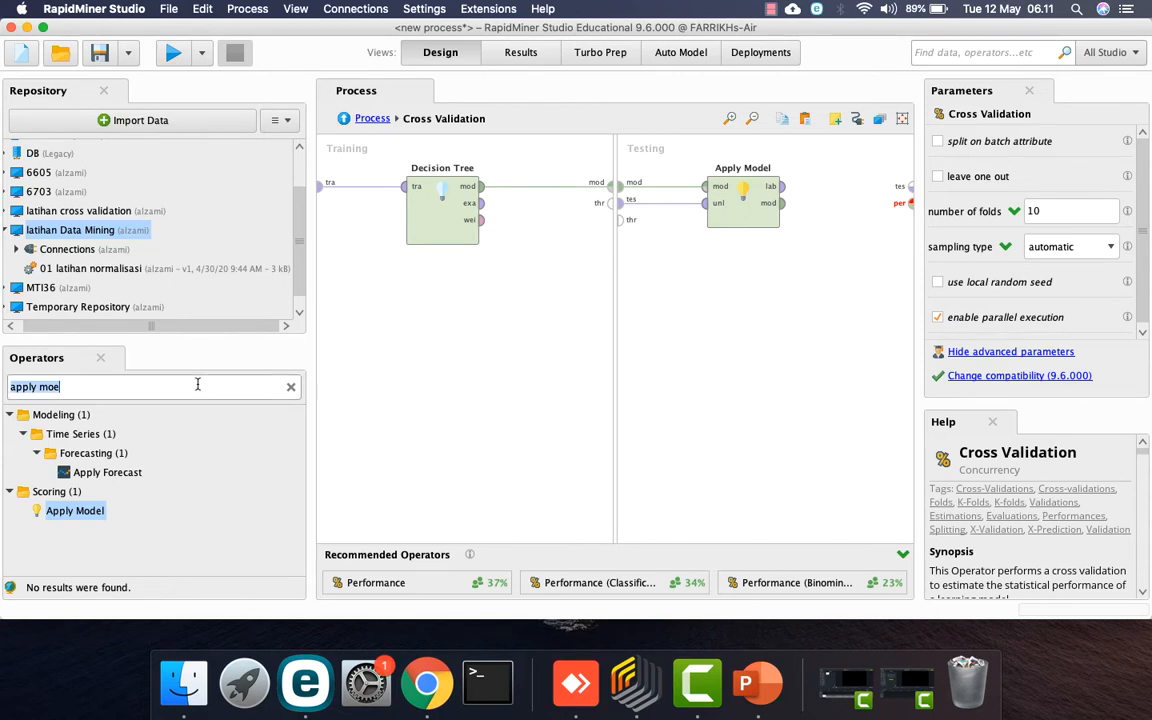
type("perfor")
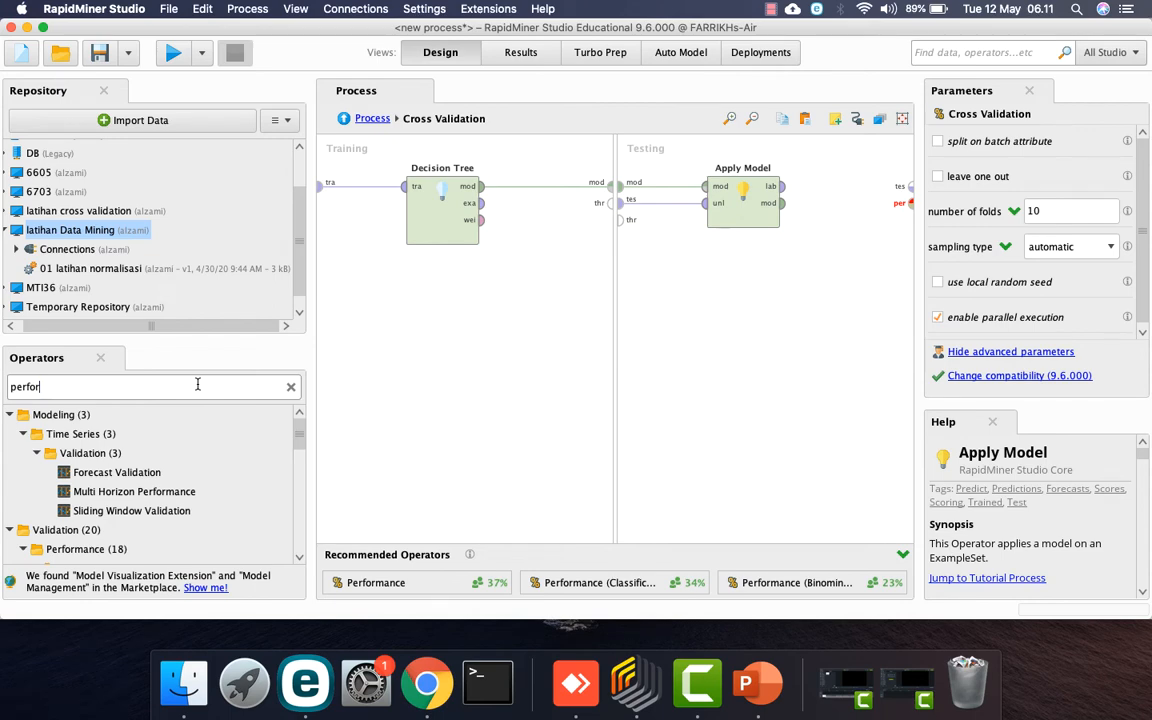
scroll(297, 460, "down", 5)
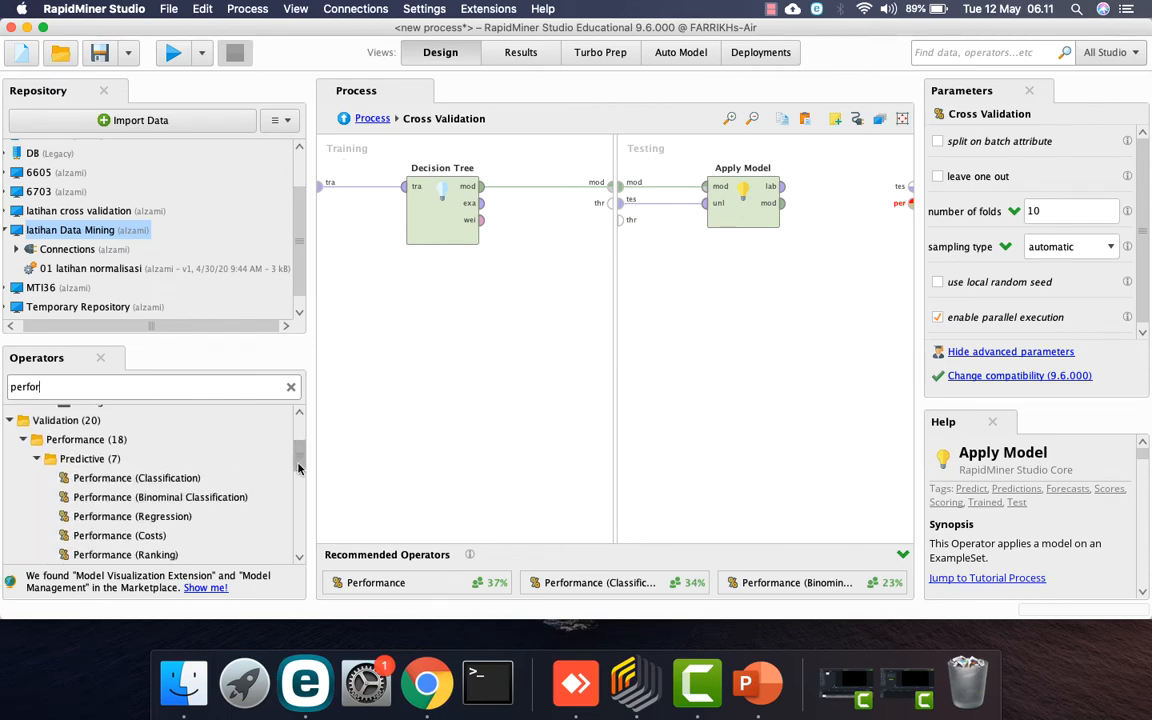
left_click_drag(150, 480, 842, 198)
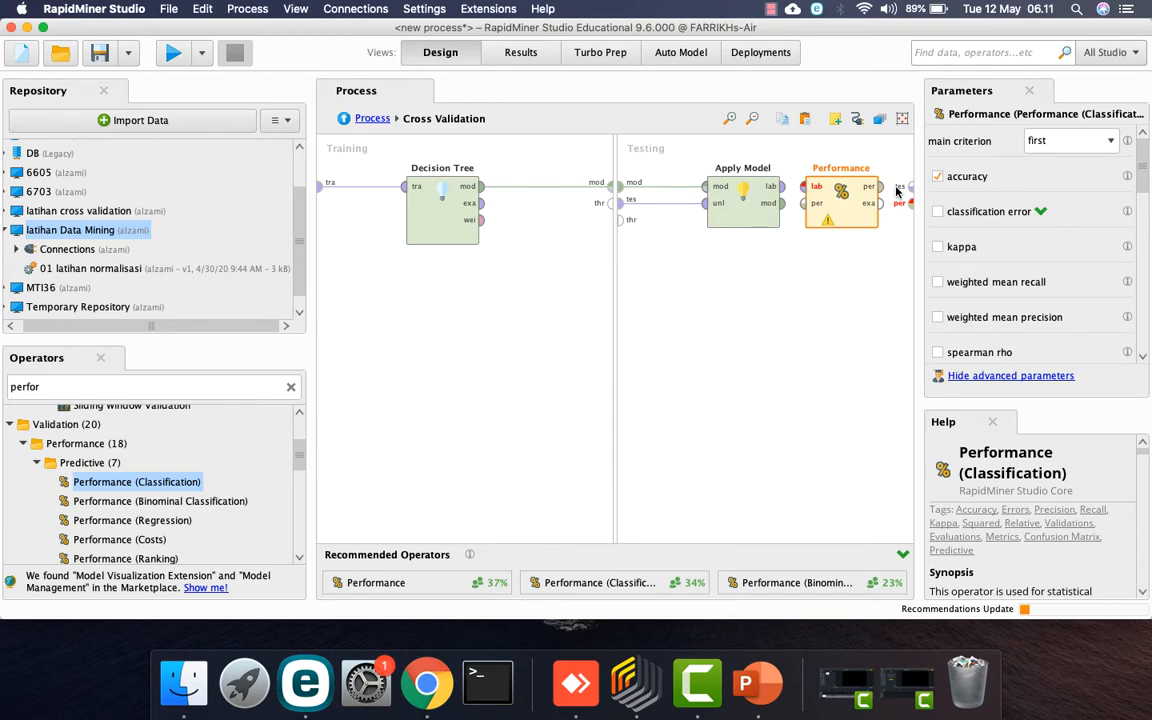
- Connect Apply Model's labelled output to Performance, and the performance output to the testing area's performance port
left_click(783, 190)
left_click(803, 189)
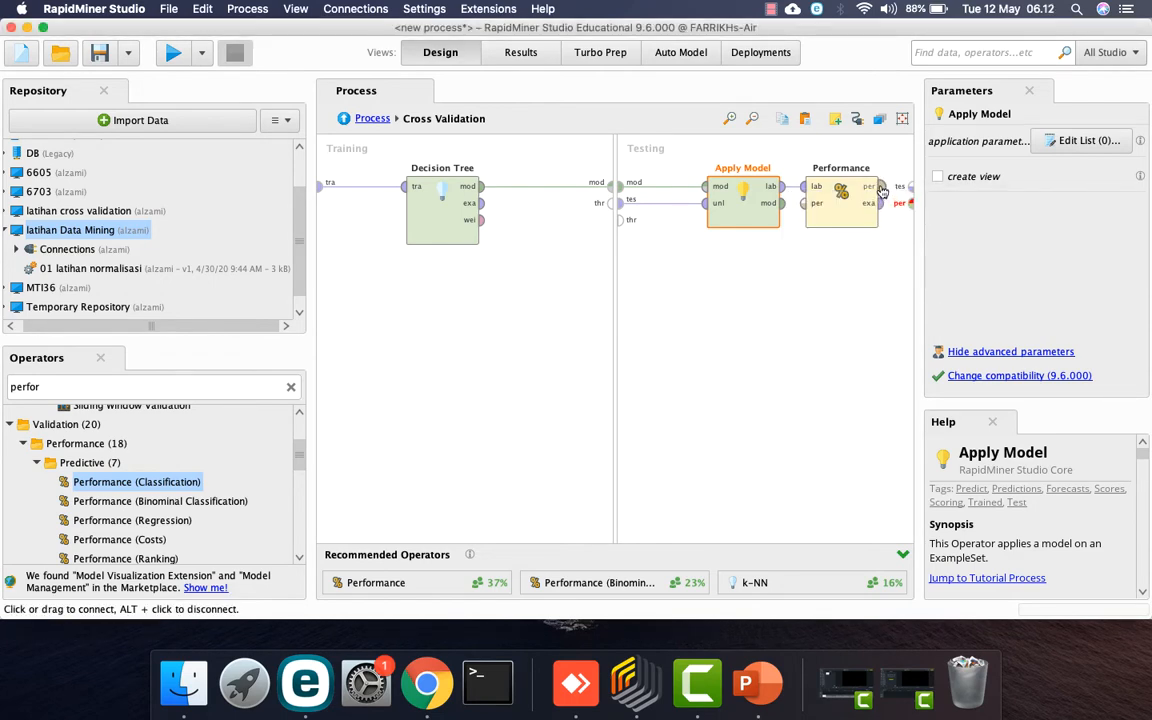
left_click(881, 190)
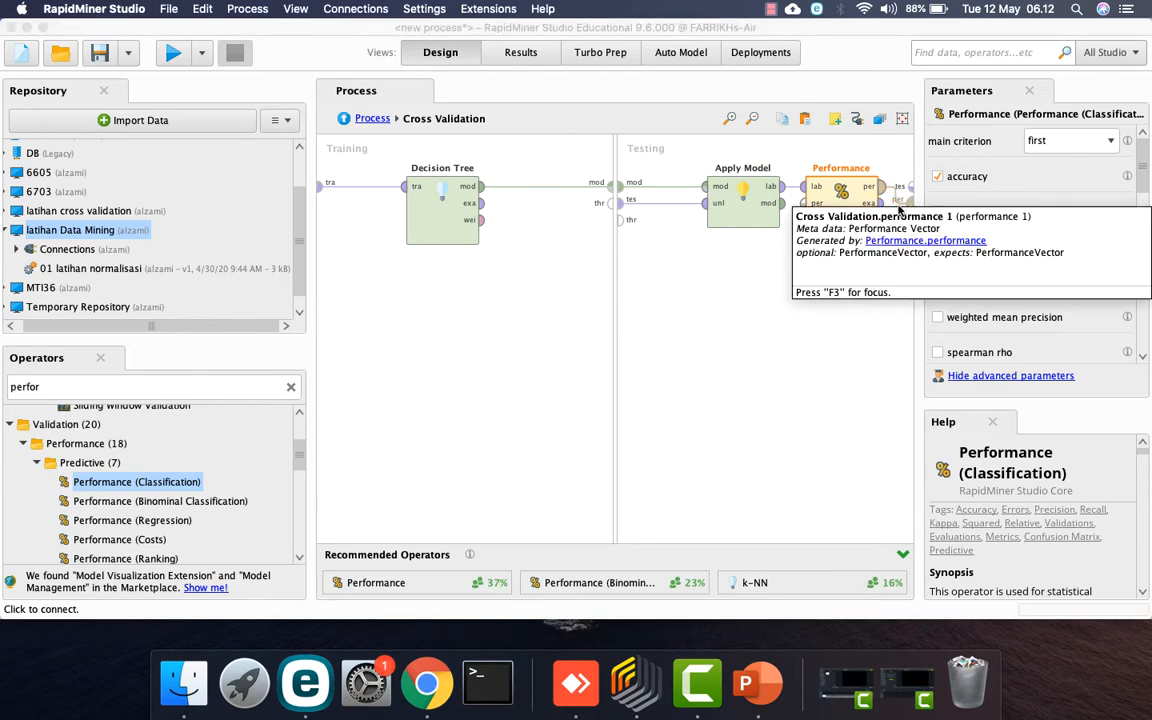
- Return to the main process, connect Cross Validation's first performance output to the second result port, and run the process
left_click(374, 119)
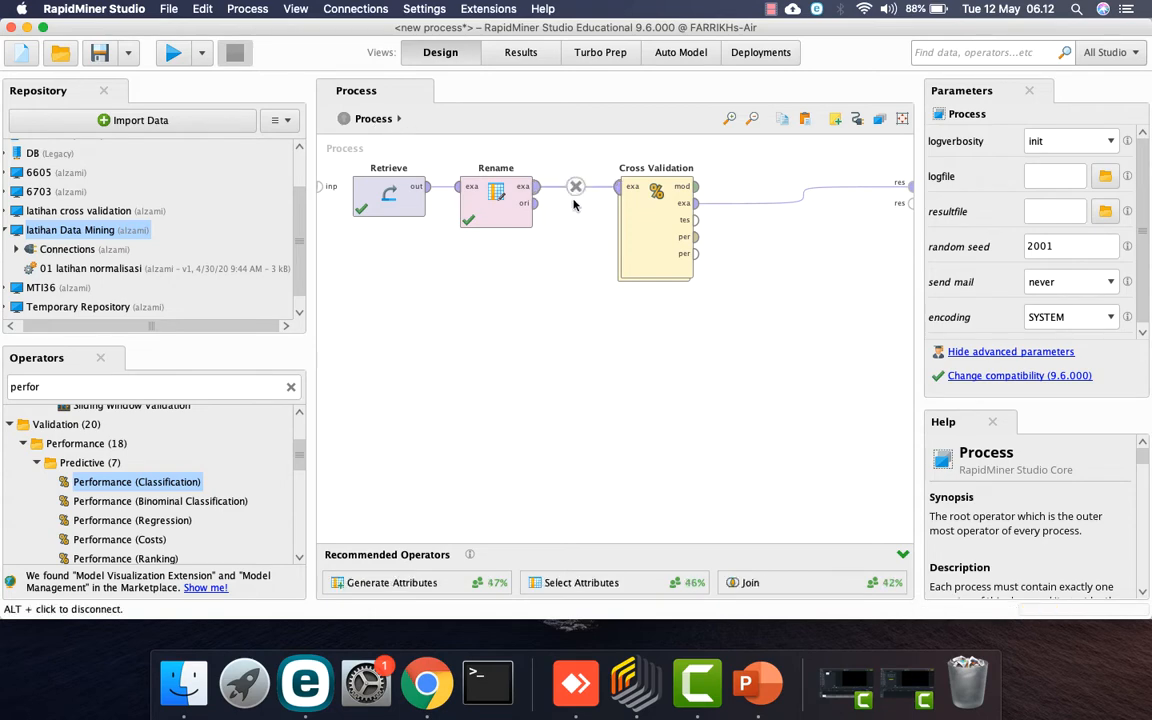
left_click(693, 240)
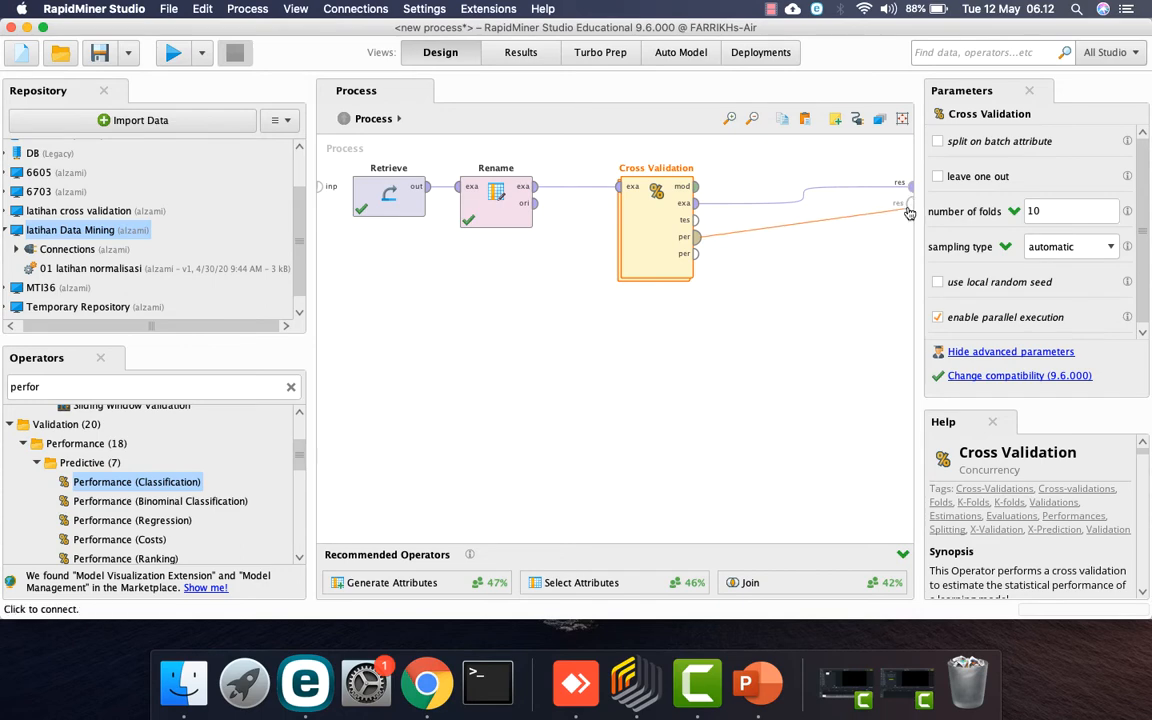
left_click(909, 206)
left_click(172, 54)
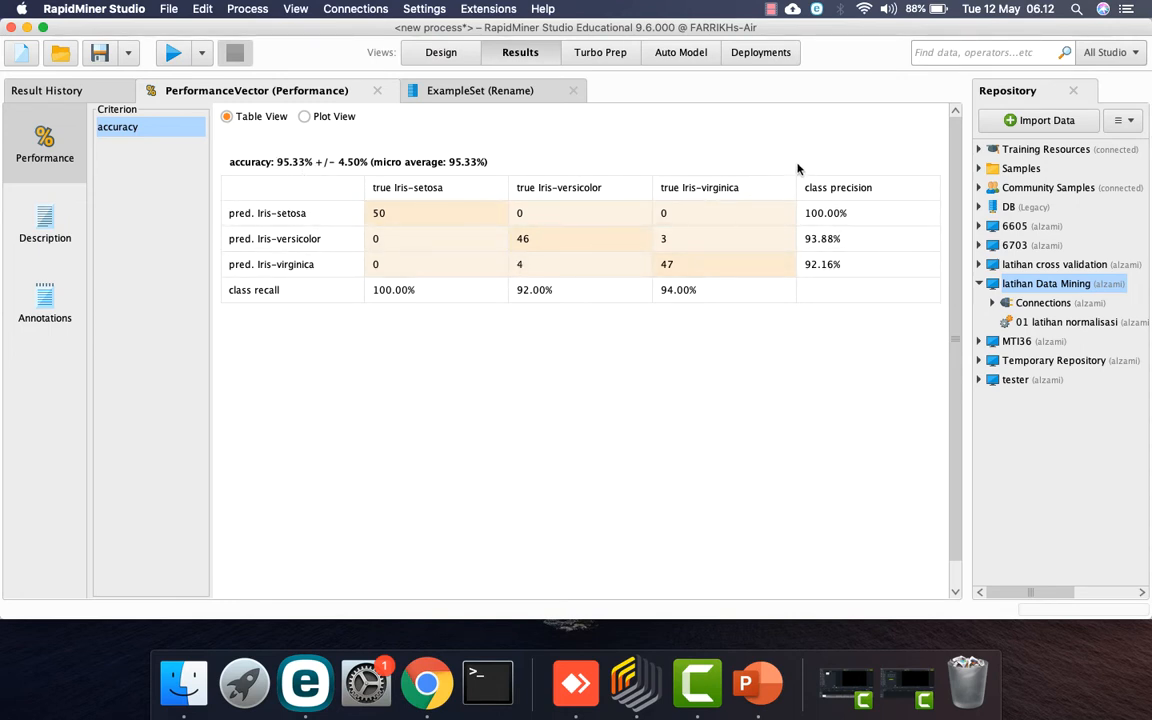
- Set Cross Validation's number of folds to 3 and run the process
left_click(438, 52)
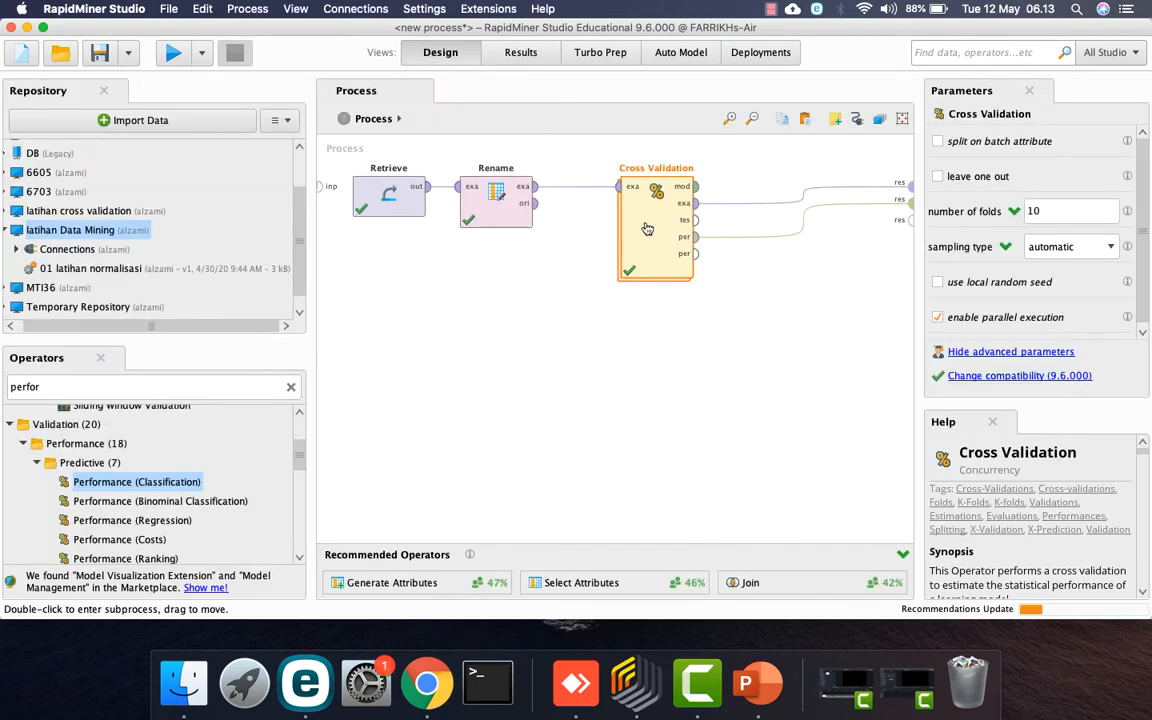
double_click(1051, 210)
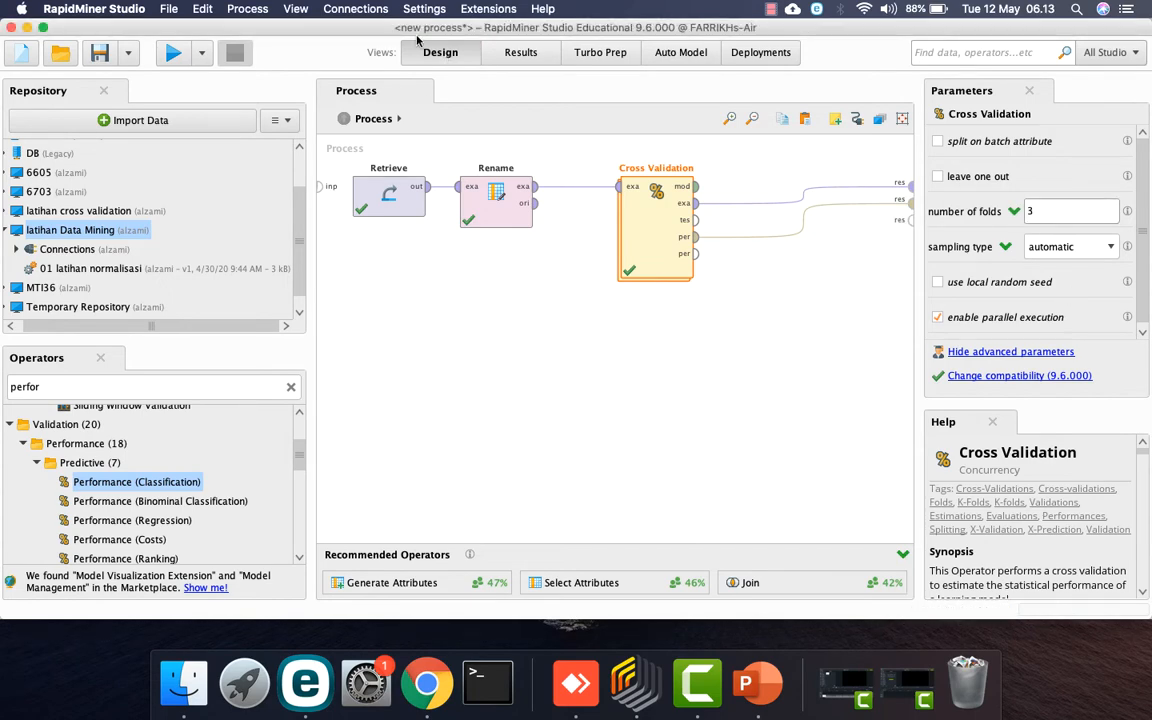
left_click(168, 54)
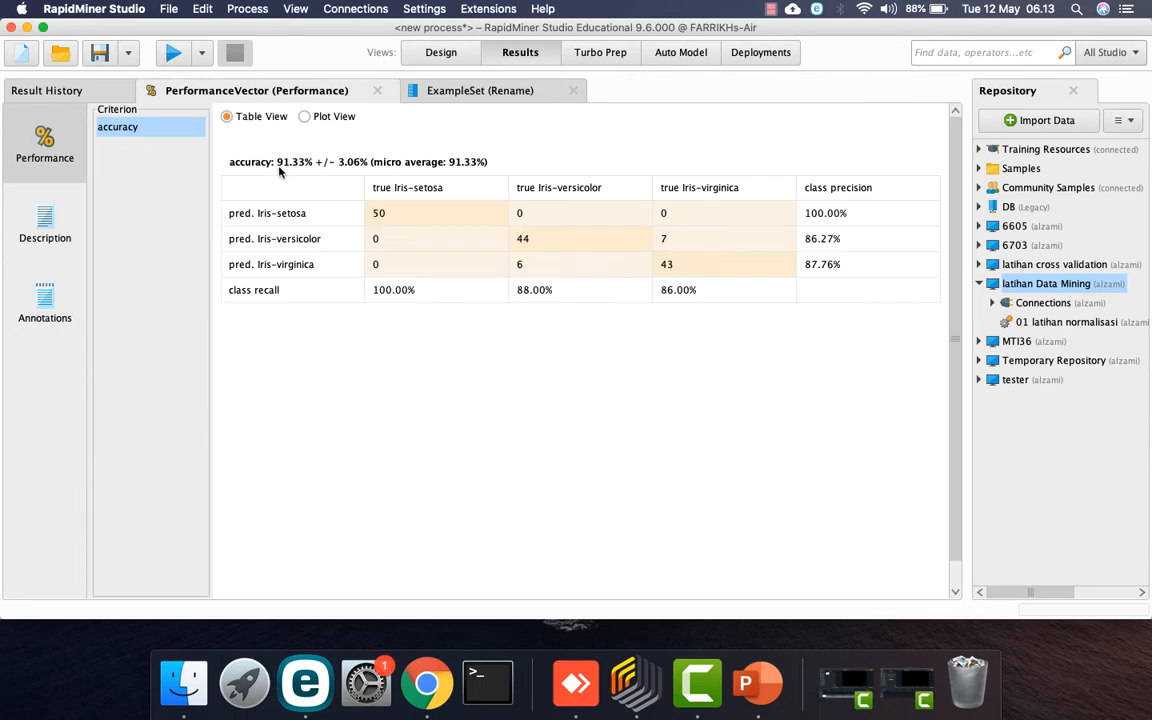
- Change Cross Validation's number of folds to 5 and rerun the process
left_click(439, 52)
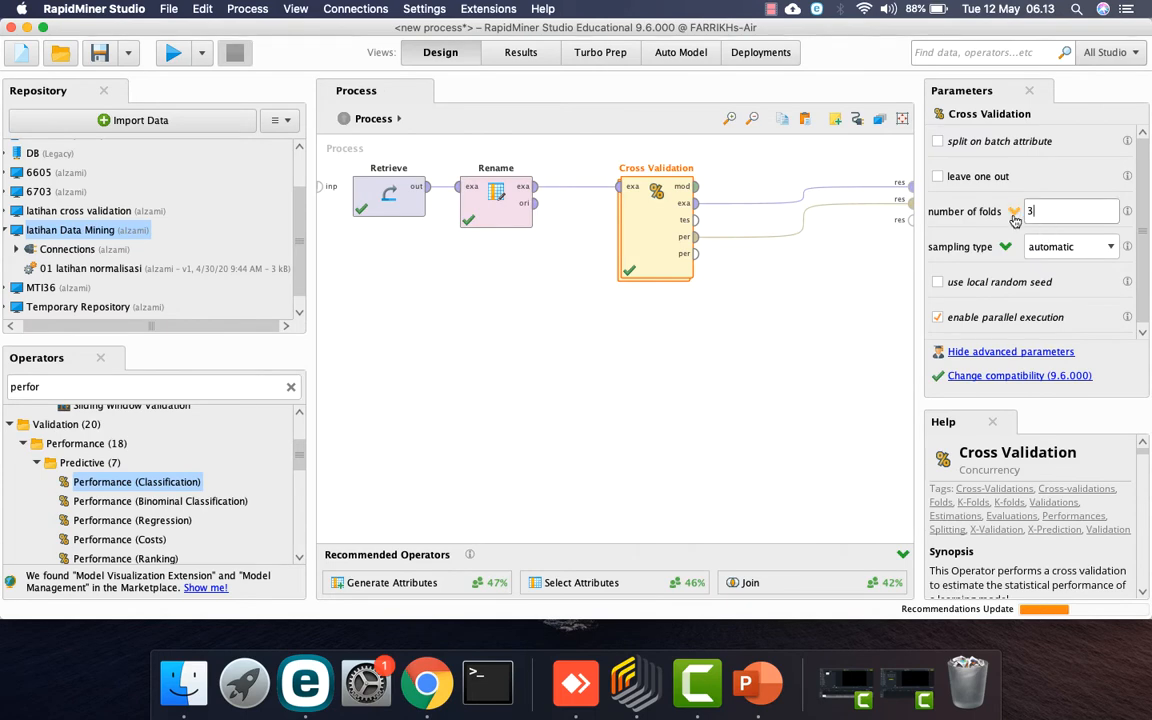
key("BackSpace")
type("5")
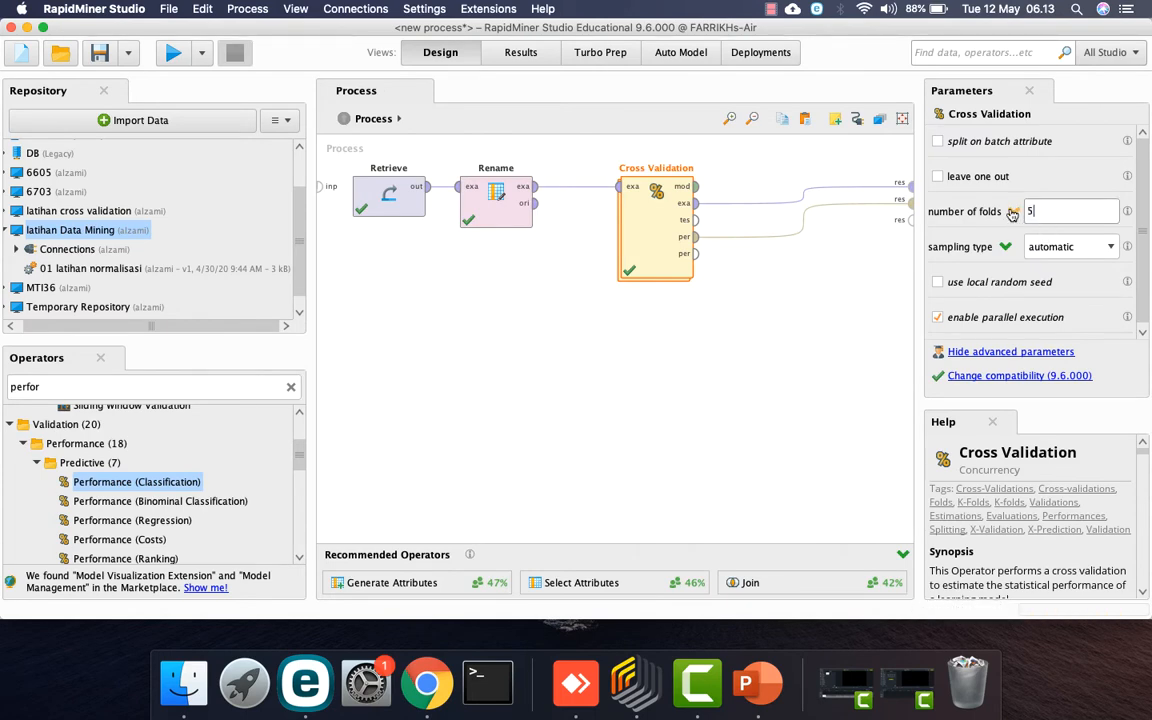
left_click(170, 55)
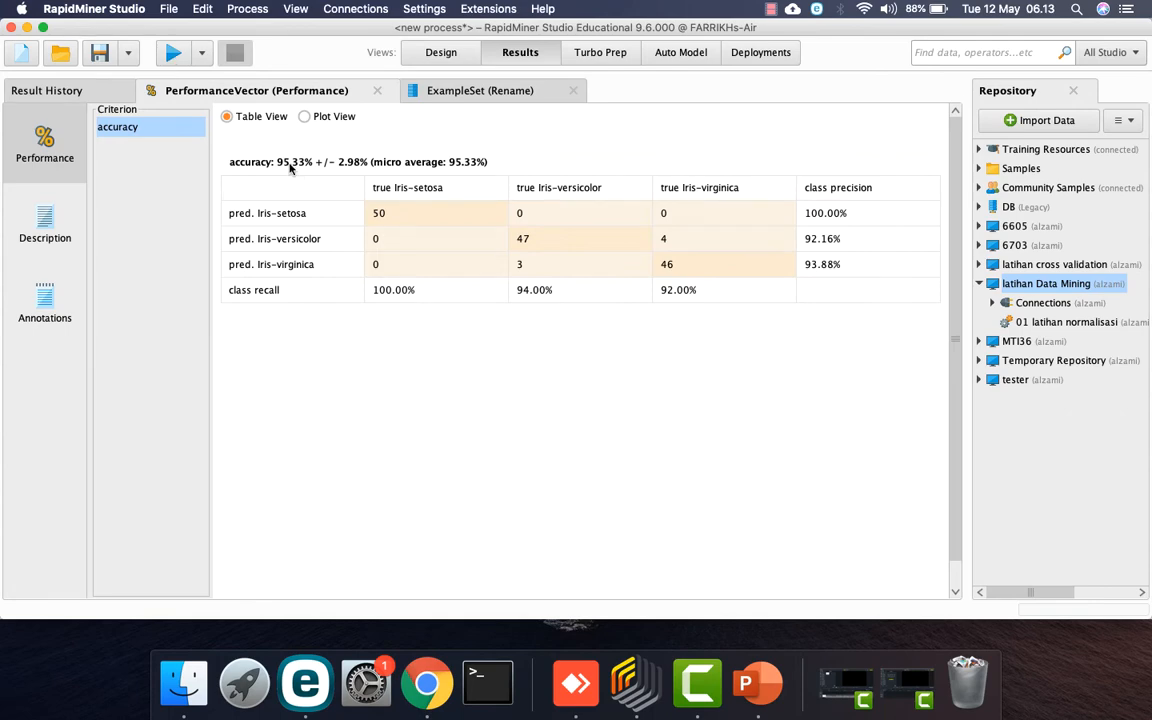
- Set Cross Validation's sampling type to stratified sampling, run the process, and return to the process design
left_click(433, 58)
left_click(1068, 254)
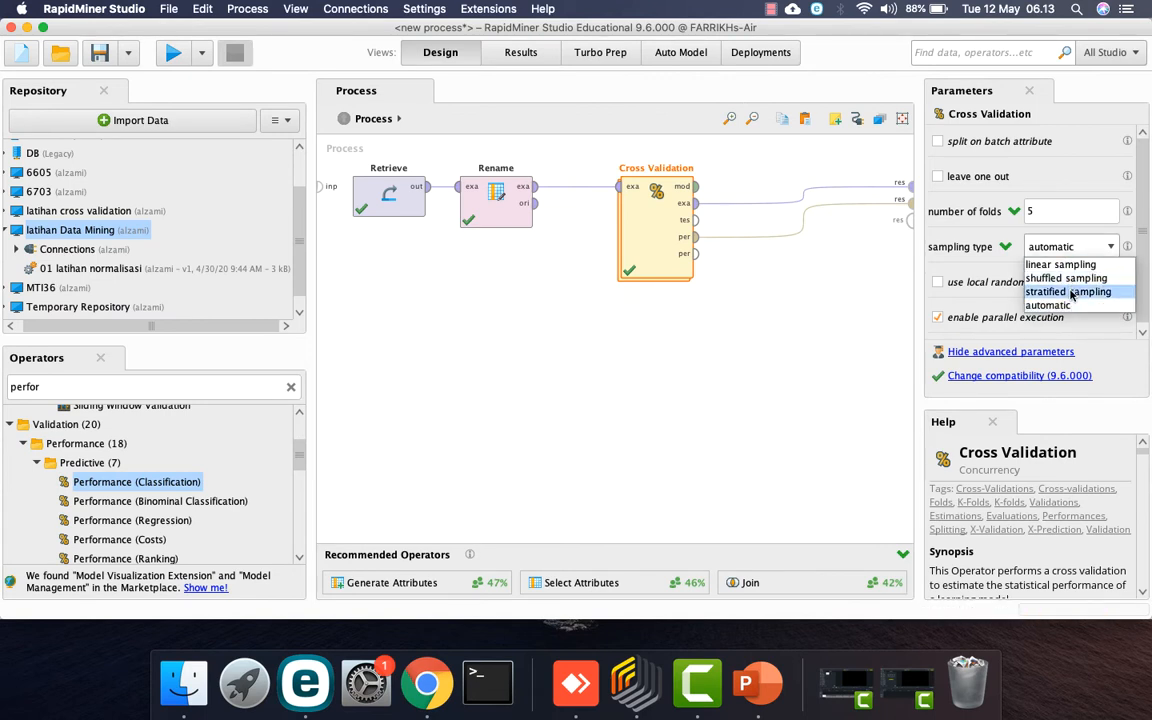
left_click(1068, 291)
left_click(173, 53)
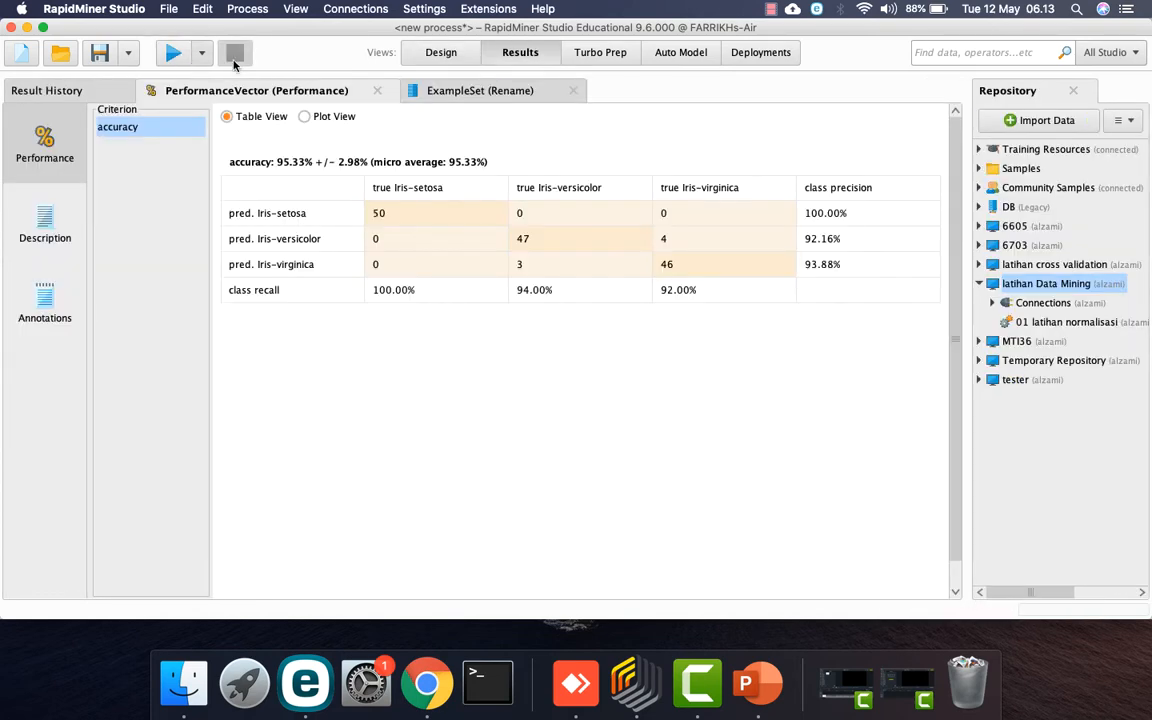
left_click(438, 55)
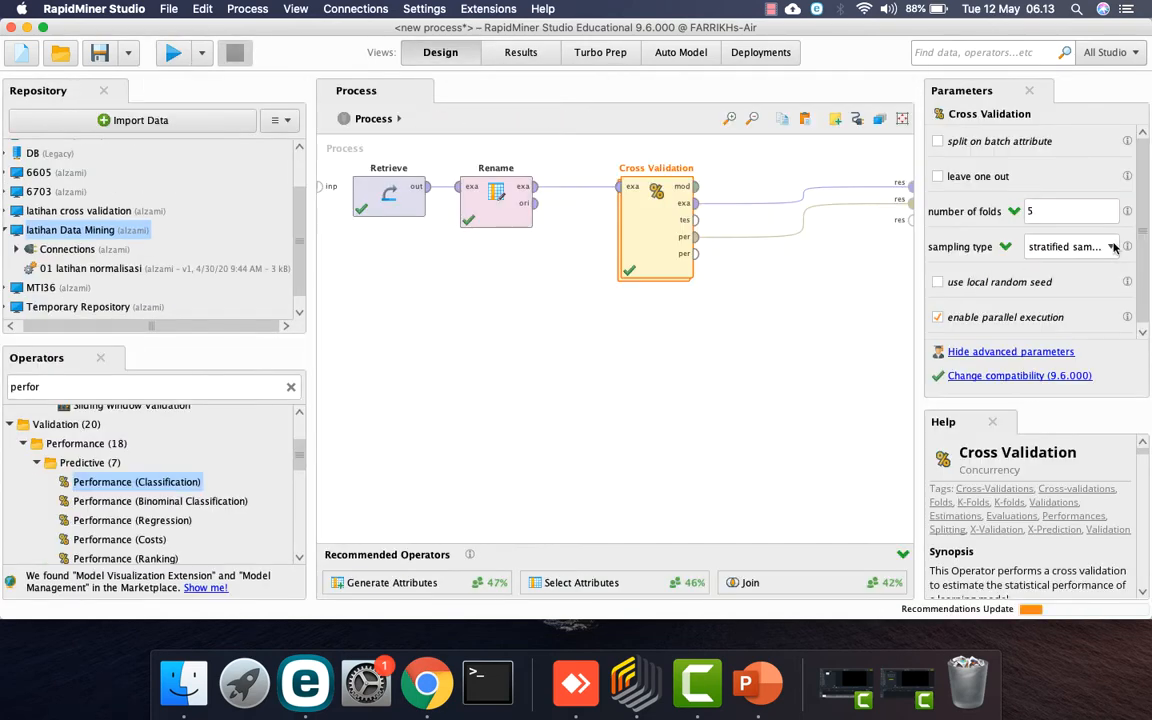
- Rerun the process and examine the Iris example set rows and the performance vector
scroll(1143, 253, "down", 1)
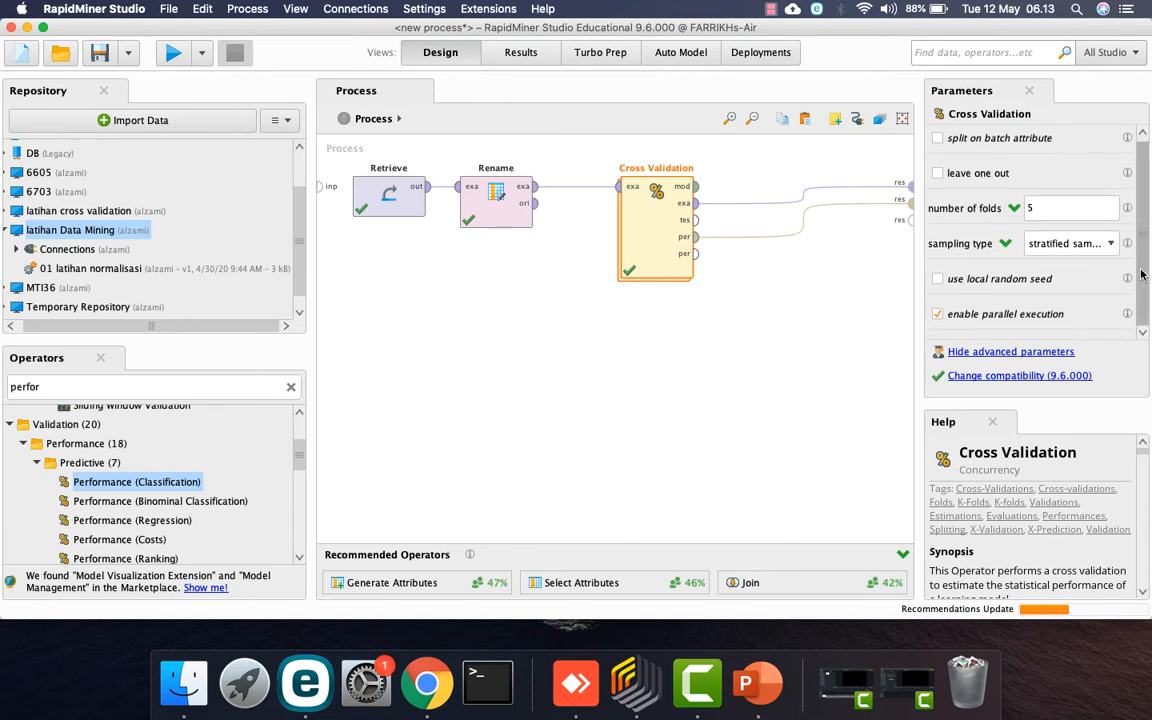
scroll(1140, 260, "up", 1)
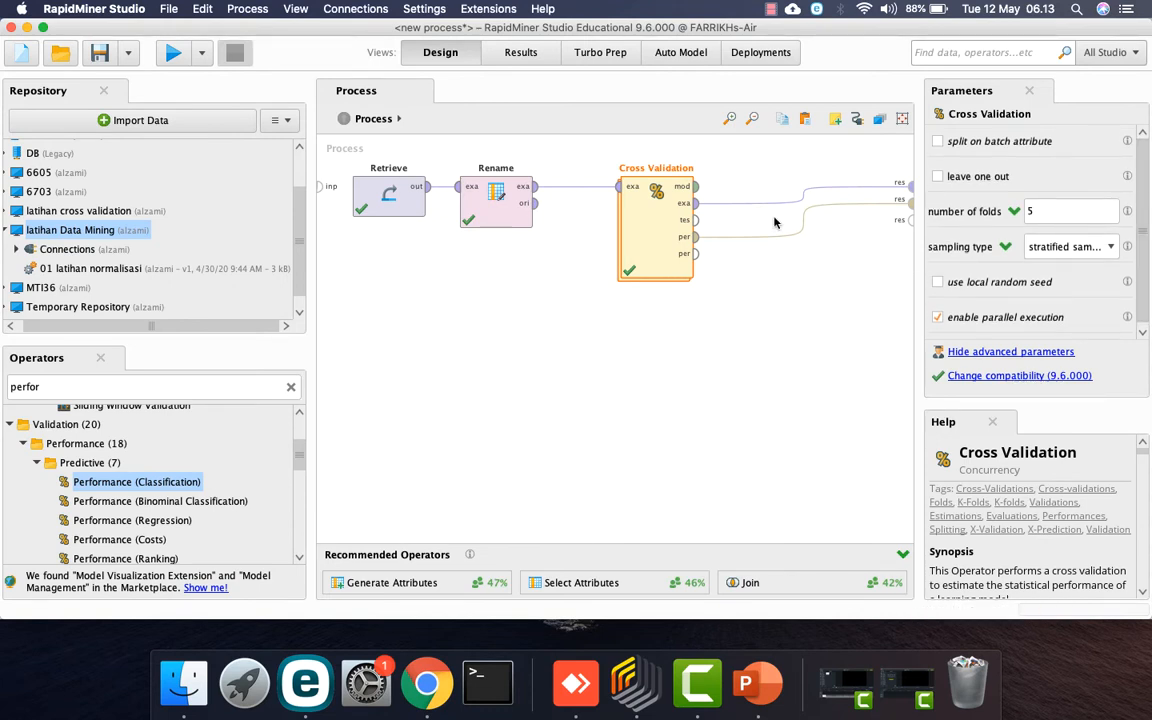
left_click(172, 54)
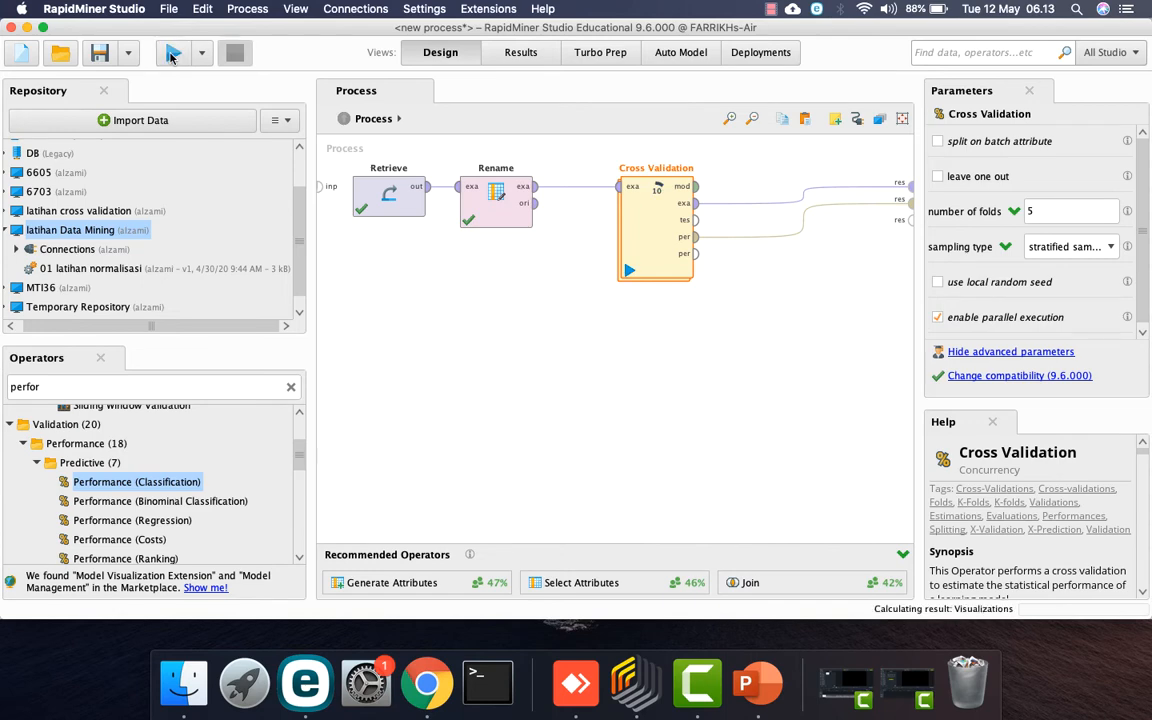
left_click(449, 91)
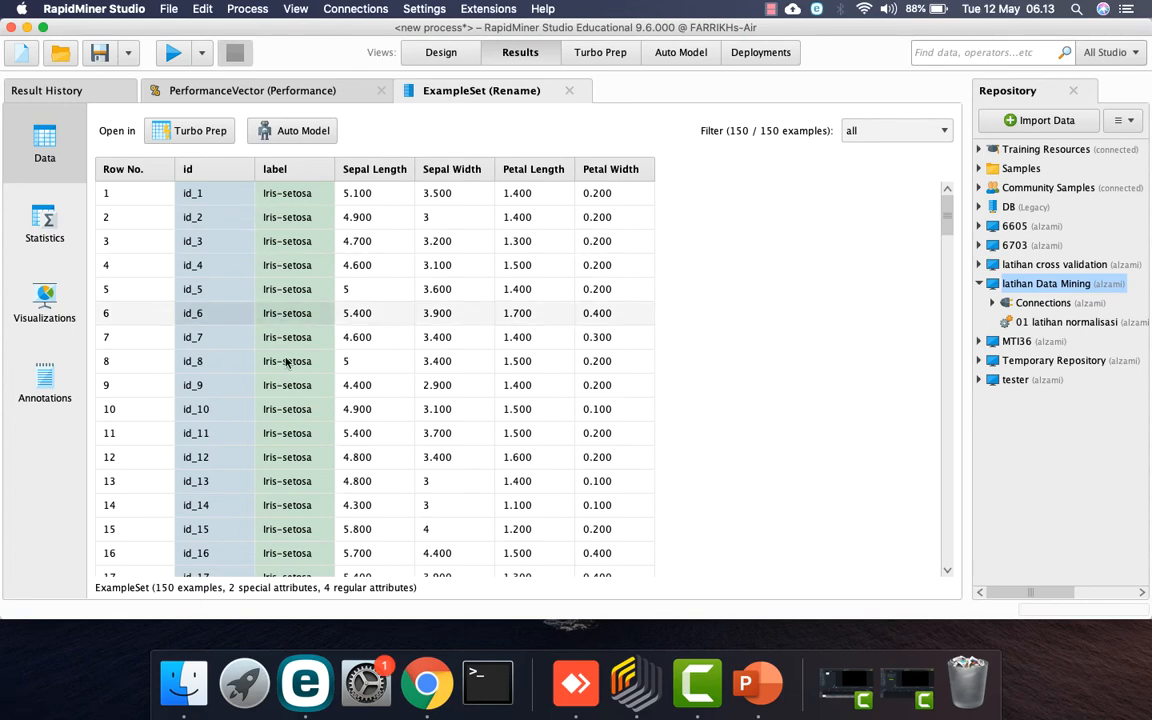
scroll(394, 364, "down", 20)
scroll(391, 366, "down", 5)
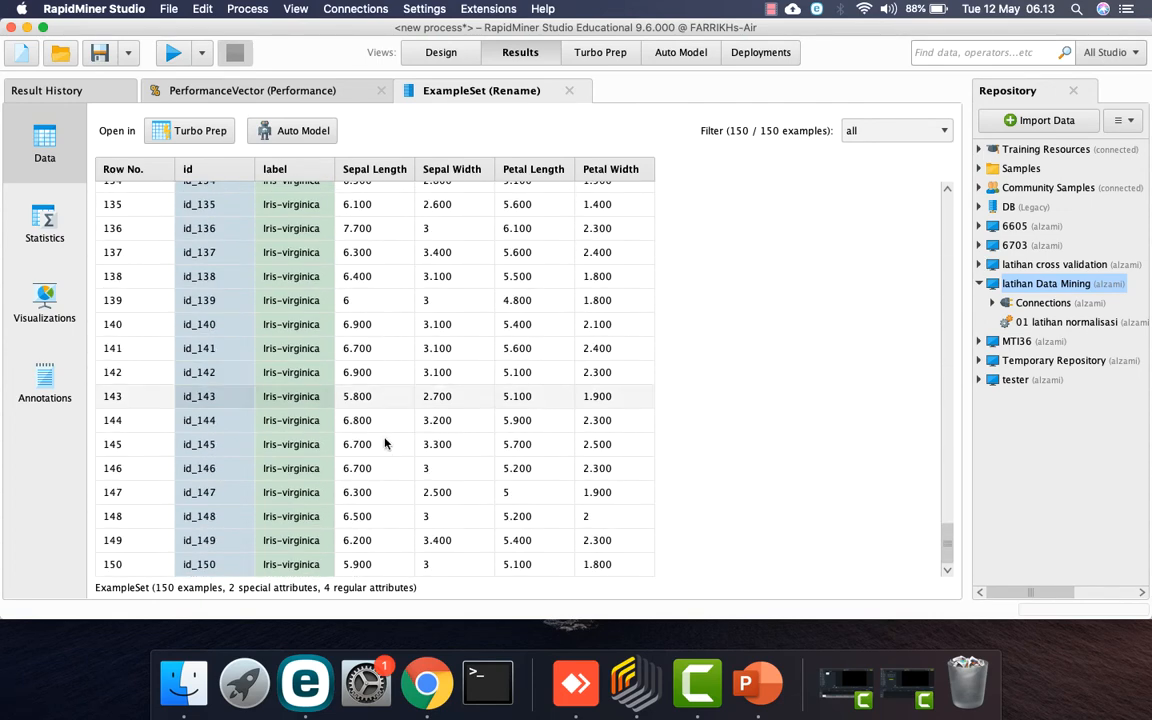
left_click(284, 92)
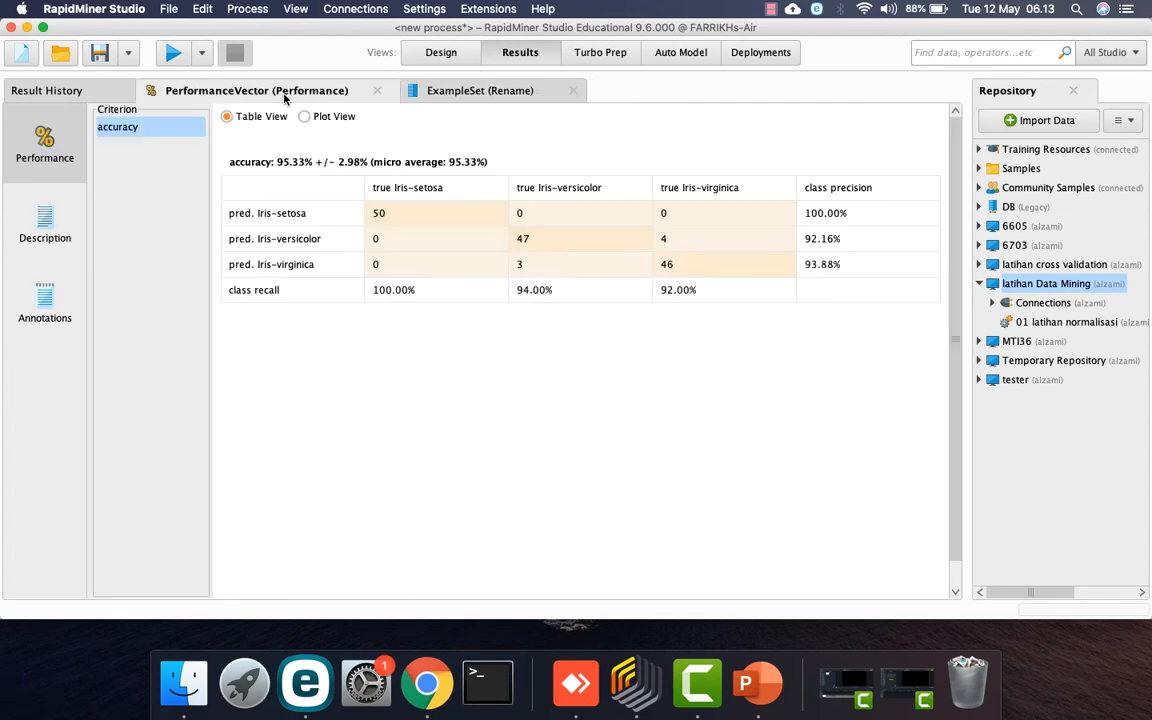
- Remove the connection from Cross Validation's example set output to the result port and rerun the process
left_click(431, 57)
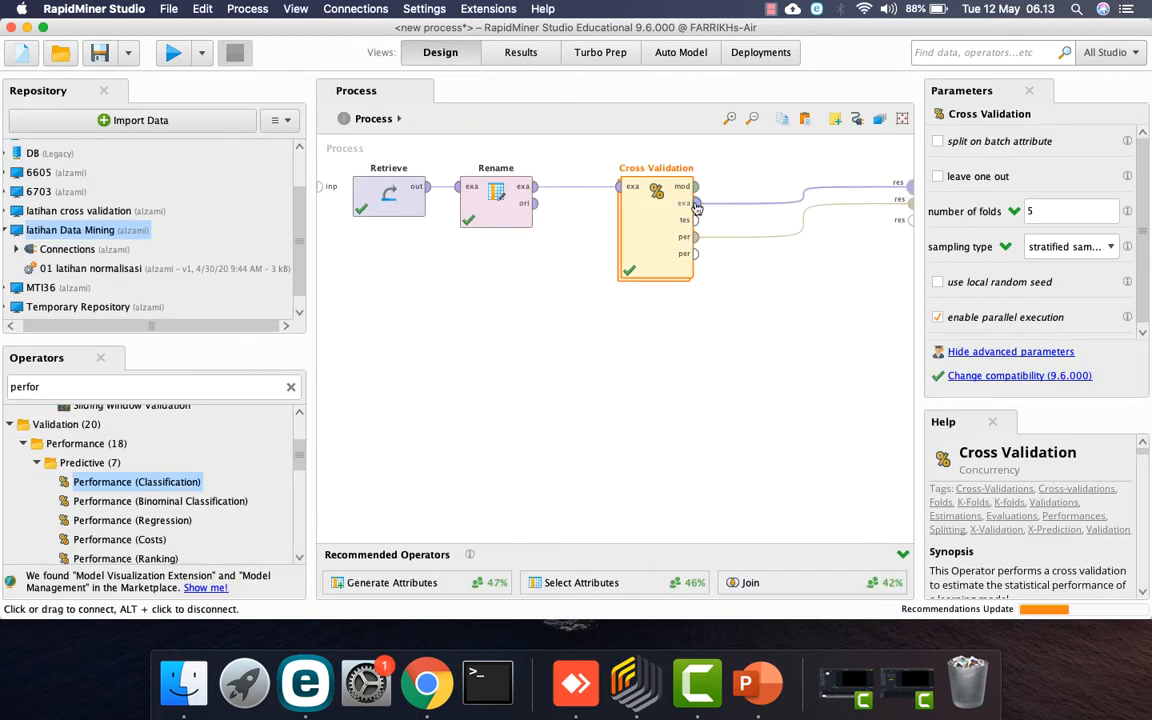
left_click(801, 194)
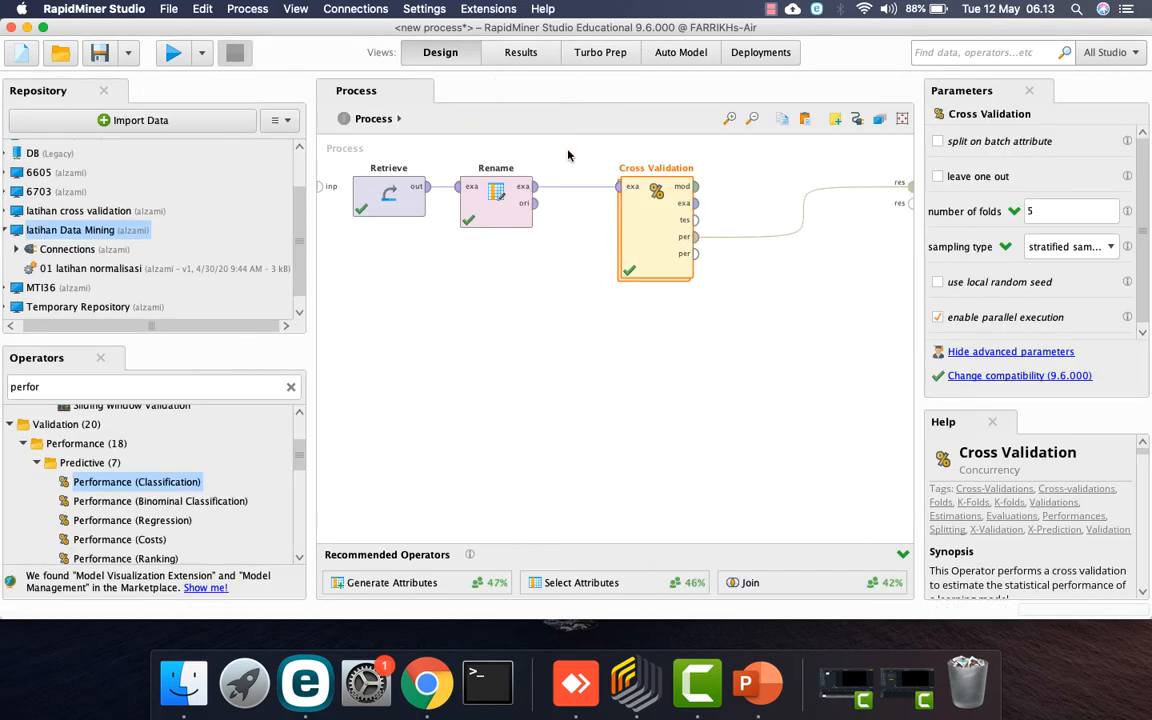
mouse_move(735, 234)
left_click(172, 54)
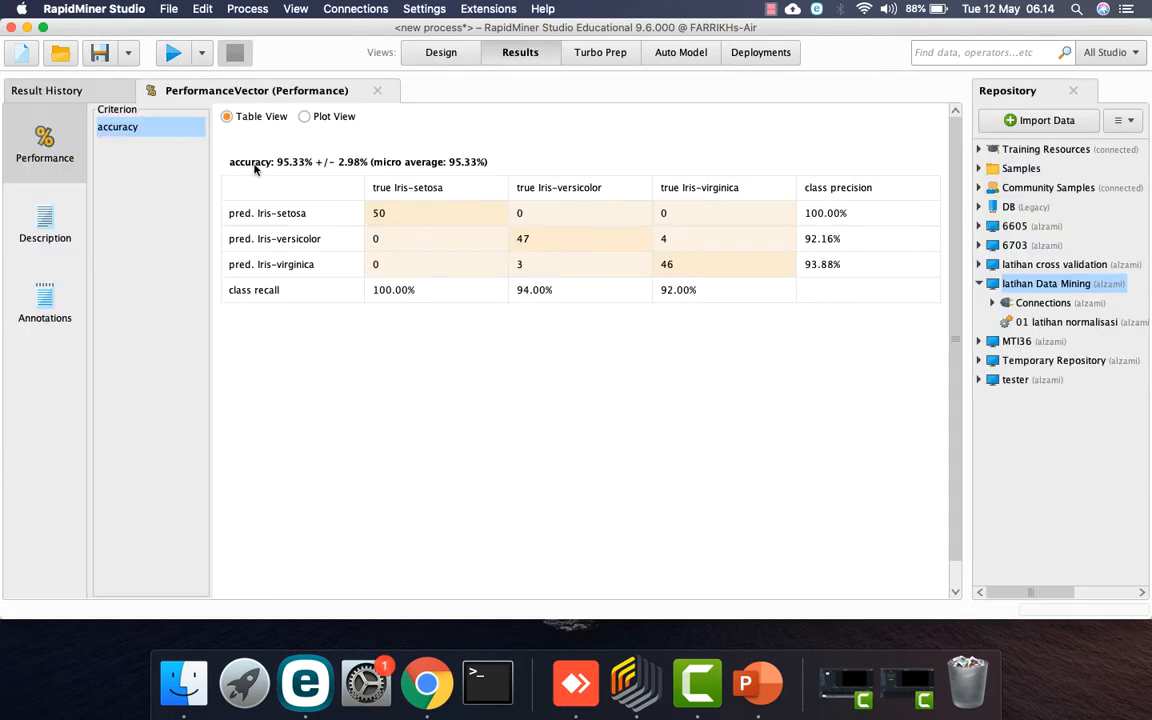
- Try running the process with Cross Validation's test result output connected to the second result port, and remove that connection
left_click(435, 54)
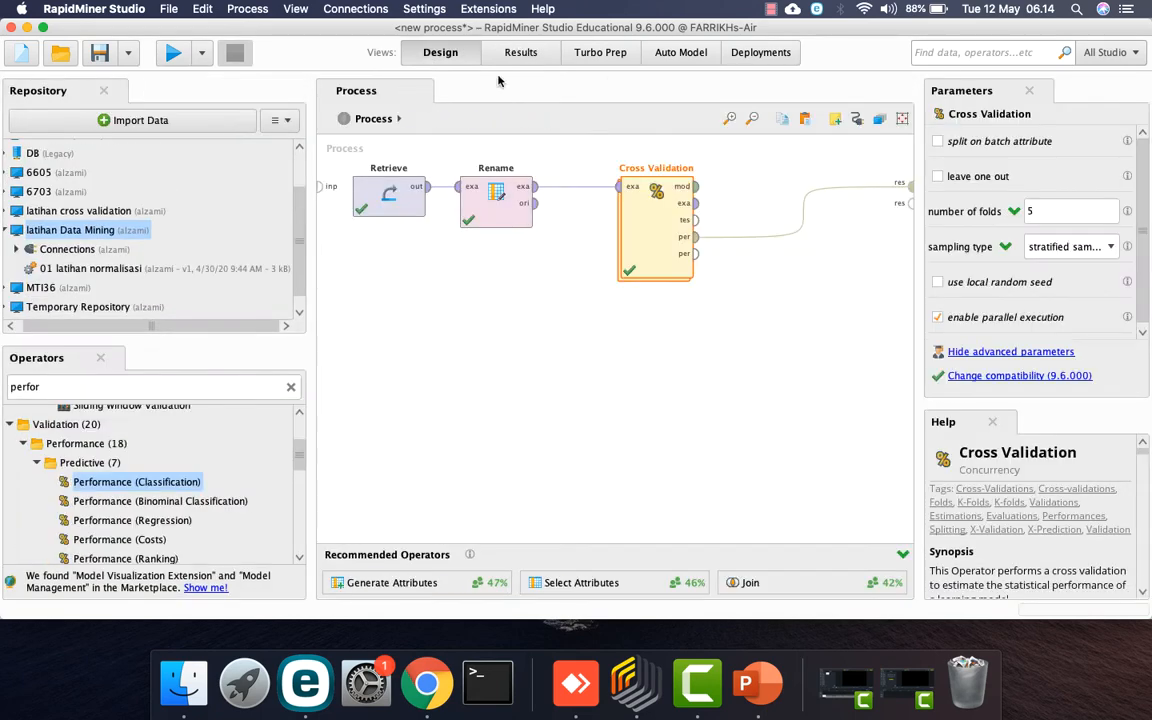
left_click_drag(701, 227, 908, 201)
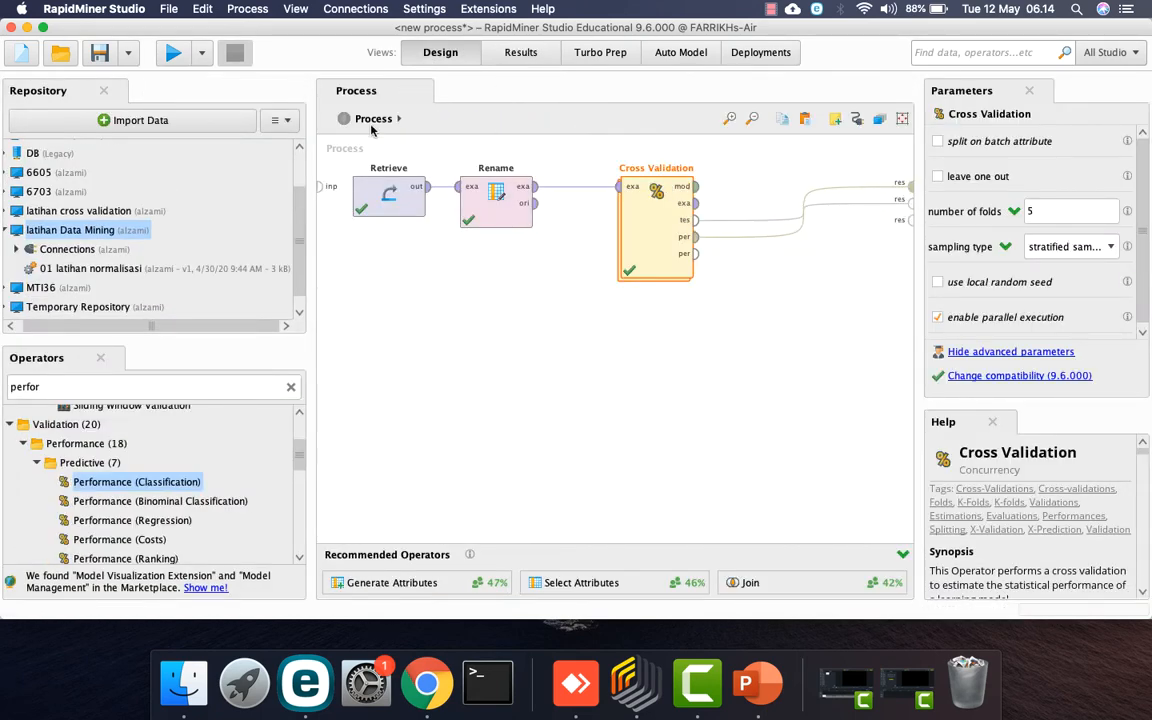
left_click(174, 54)
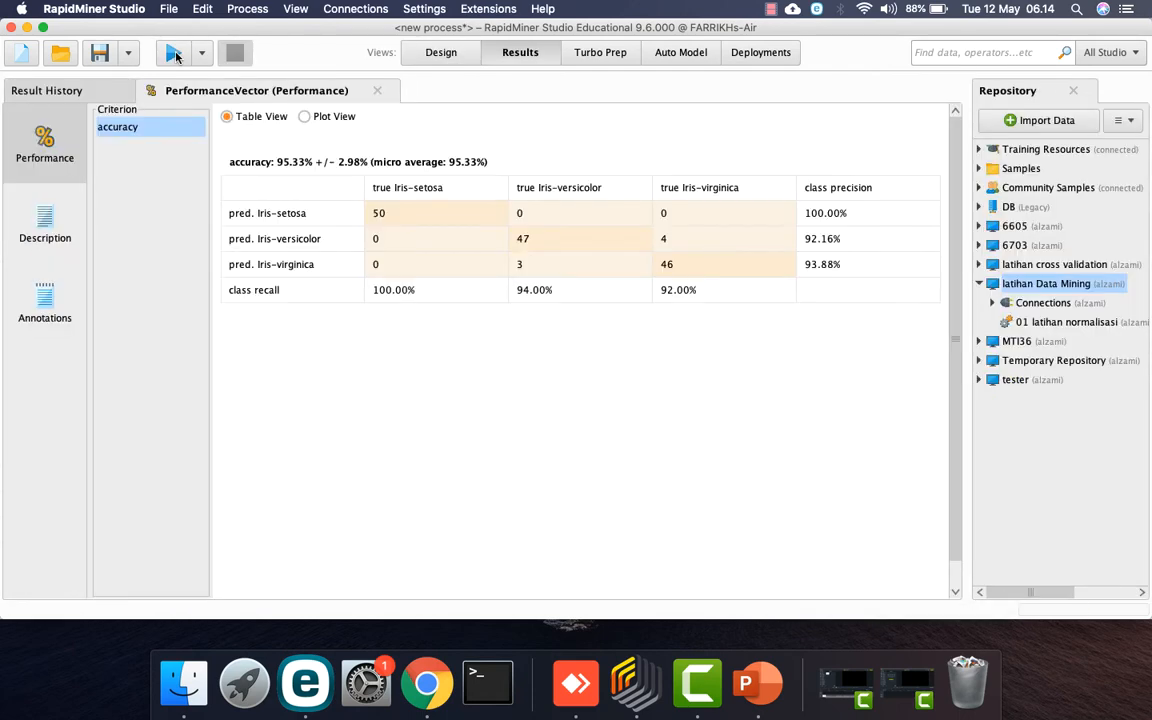
left_click(440, 56)
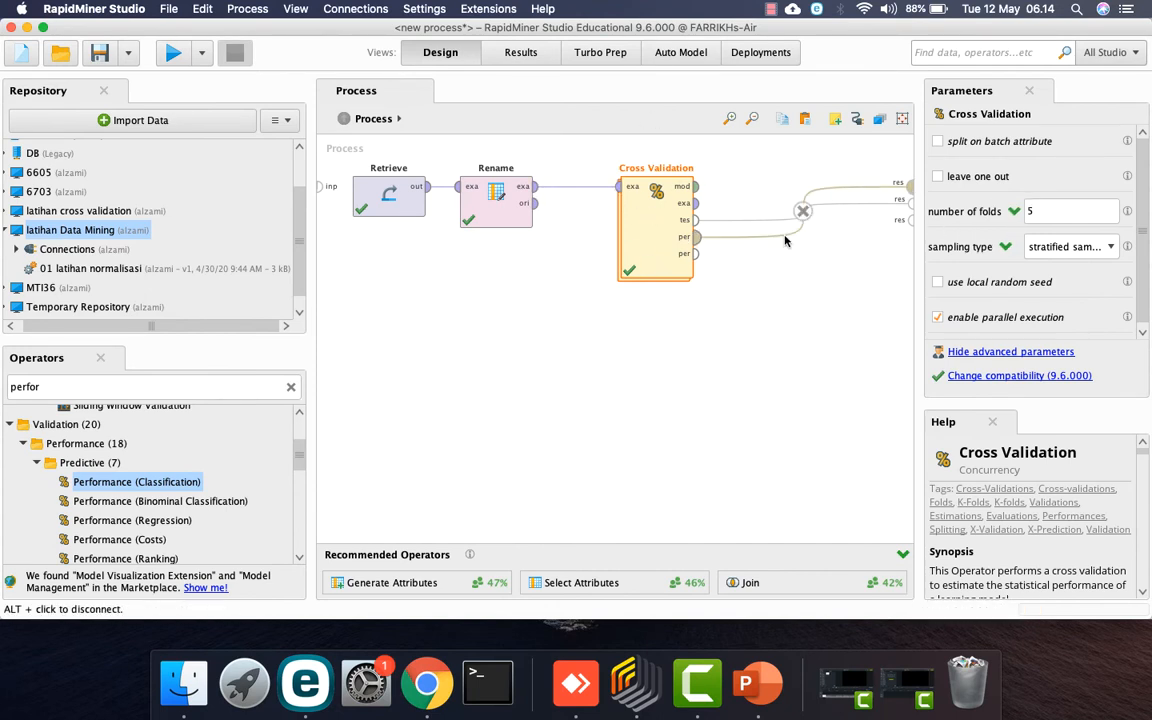
left_click(803, 212)
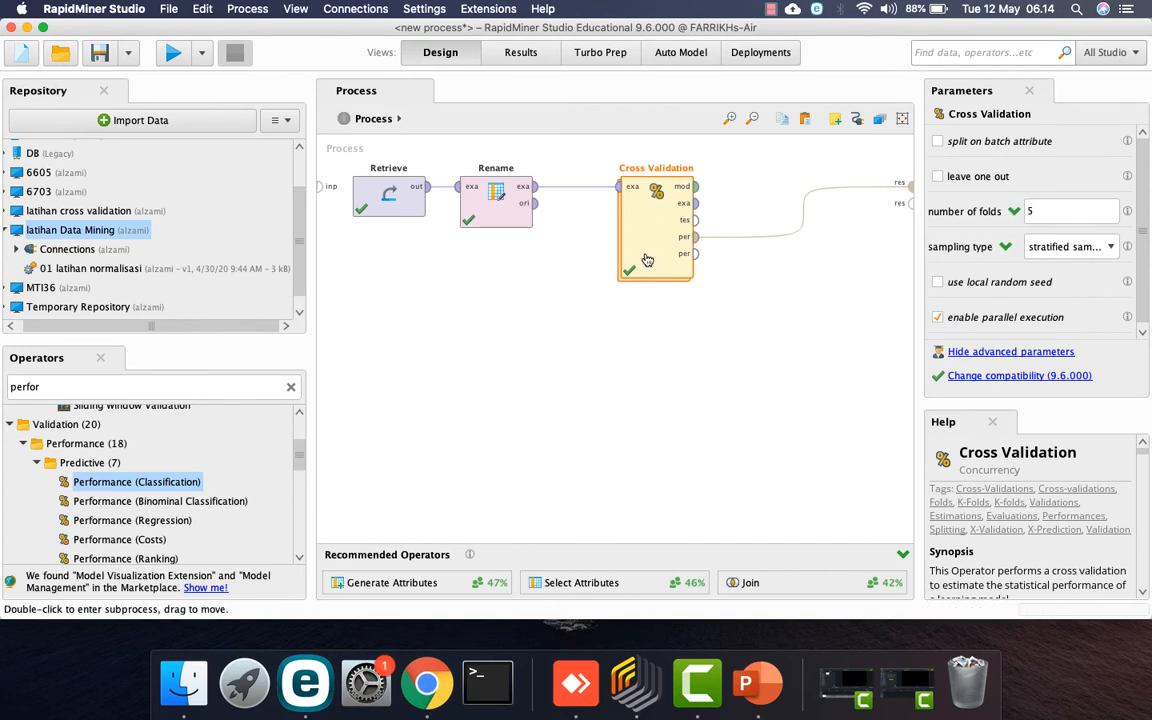
- Open the Cross Validation subprocess and add a k-NN operator to the training area below Decision Tree
double_click(647, 260)
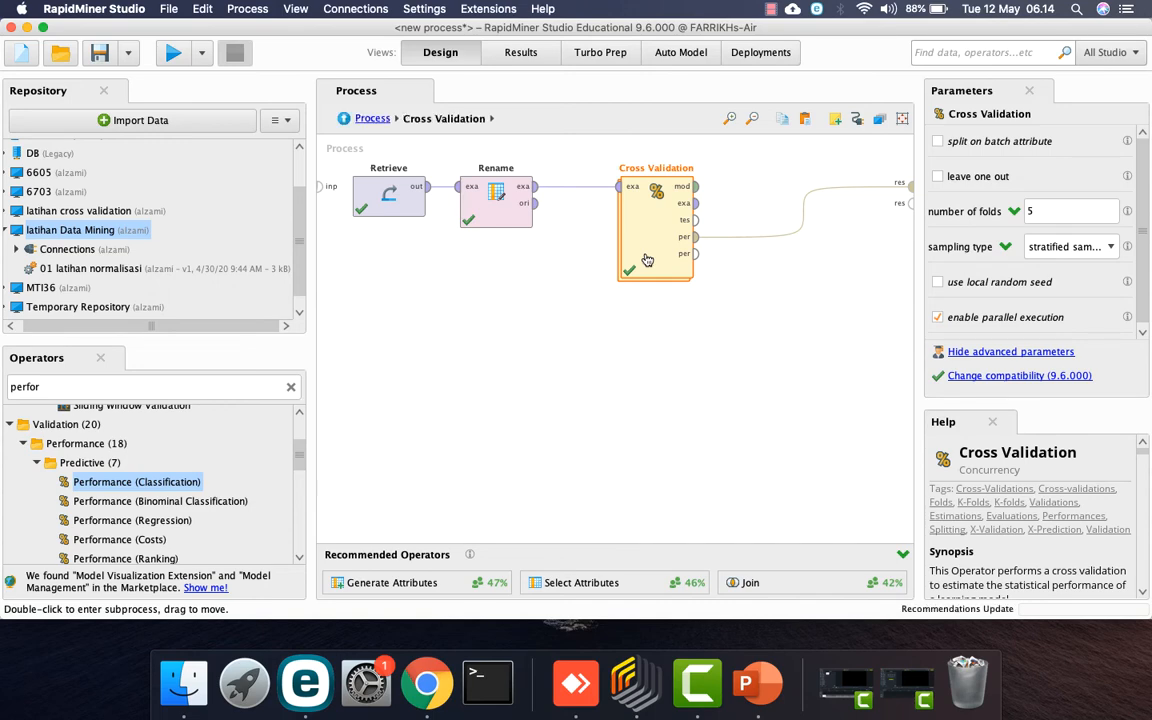
left_click(436, 203)
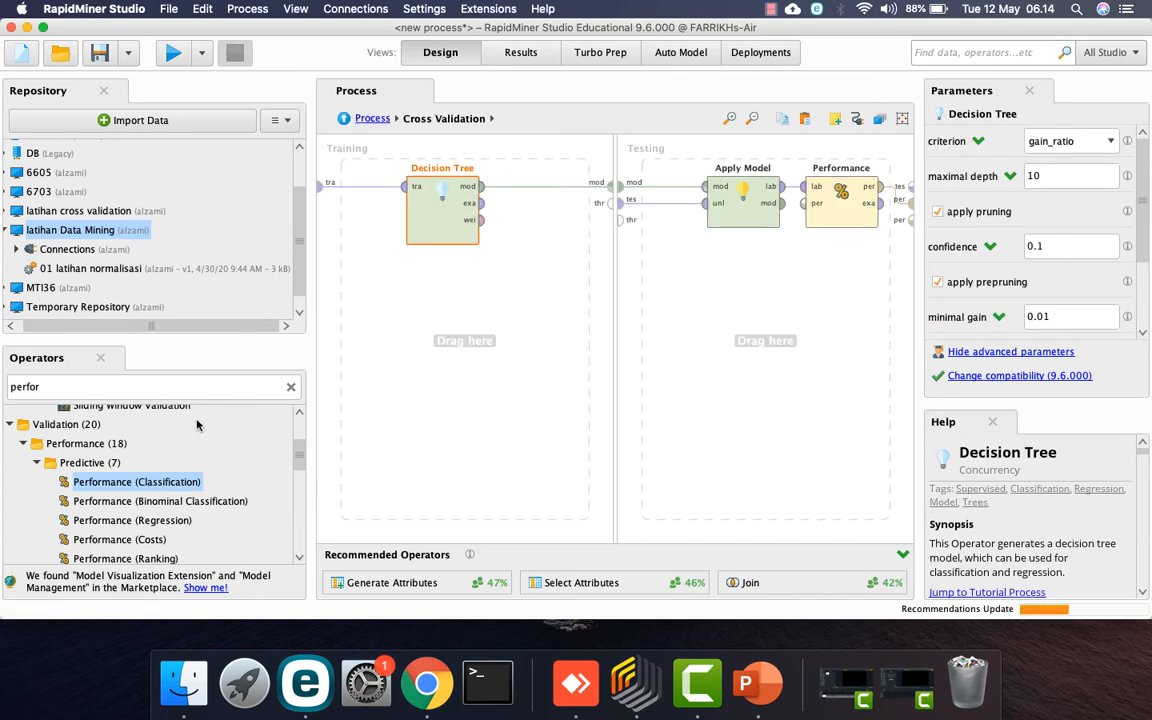
double_click(197, 386)
type("knn")
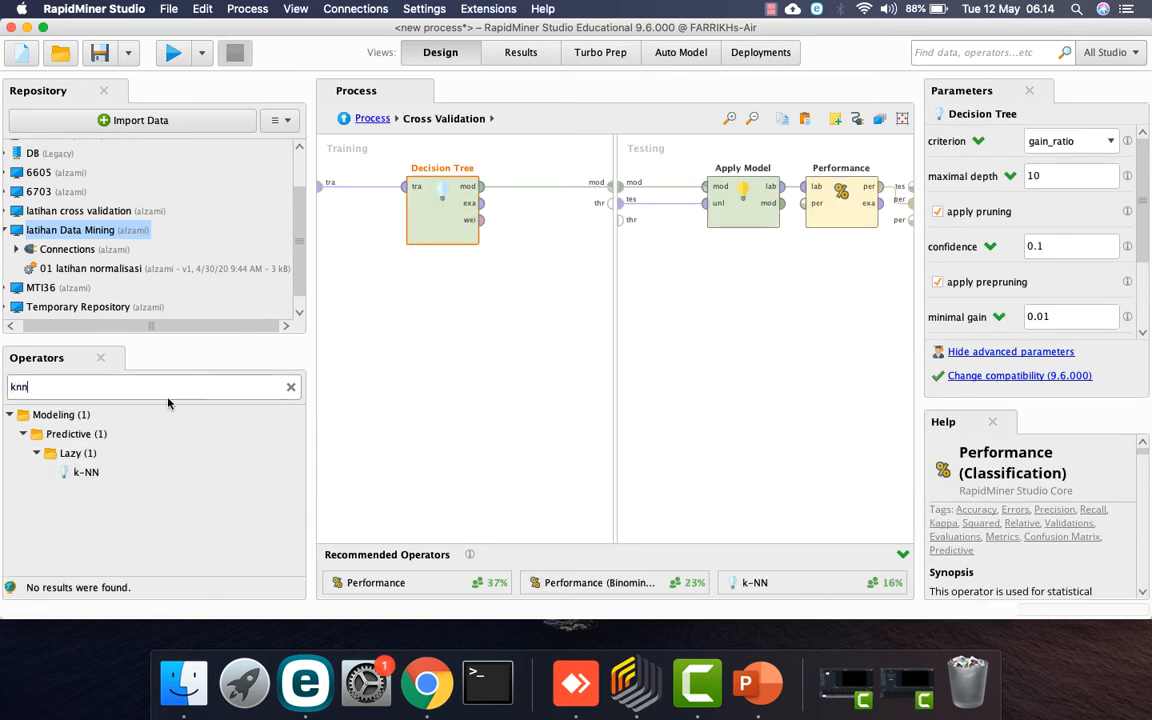
left_click_drag(88, 472, 101, 467)
right_click(88, 474)
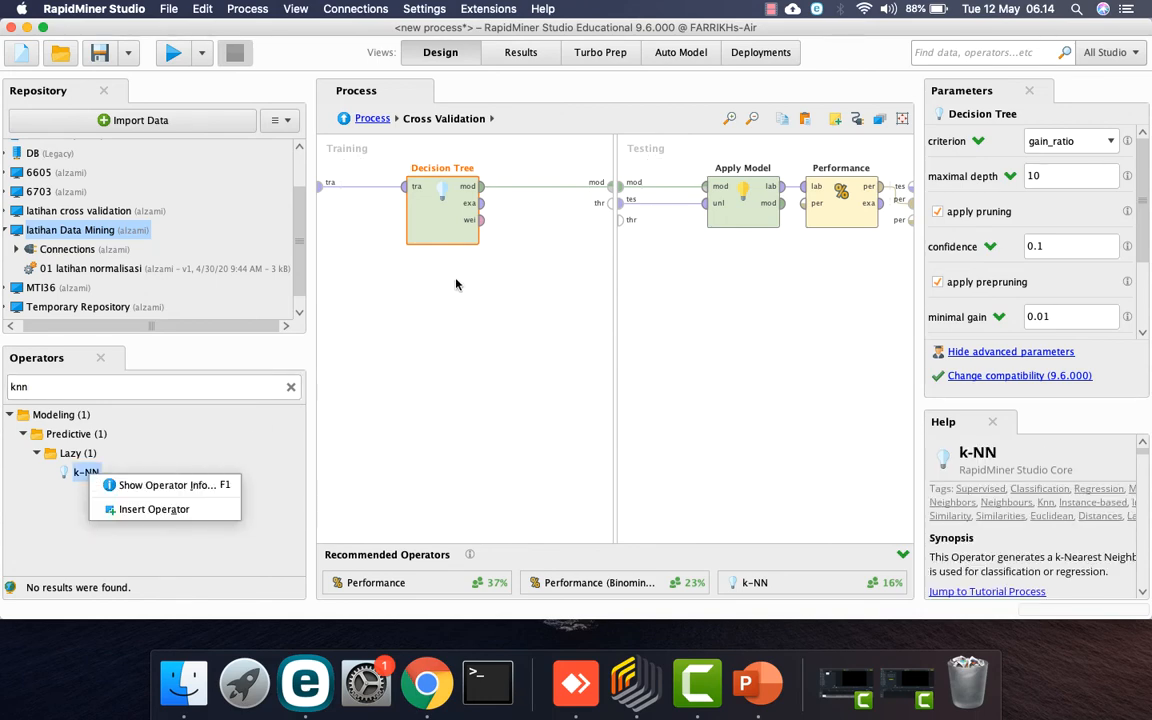
left_click_drag(85, 474, 500, 318)
- Replace Decision Tree with k-NN by deleting the tree and connecting k-NN between the training input and the model output
left_click(454, 239)
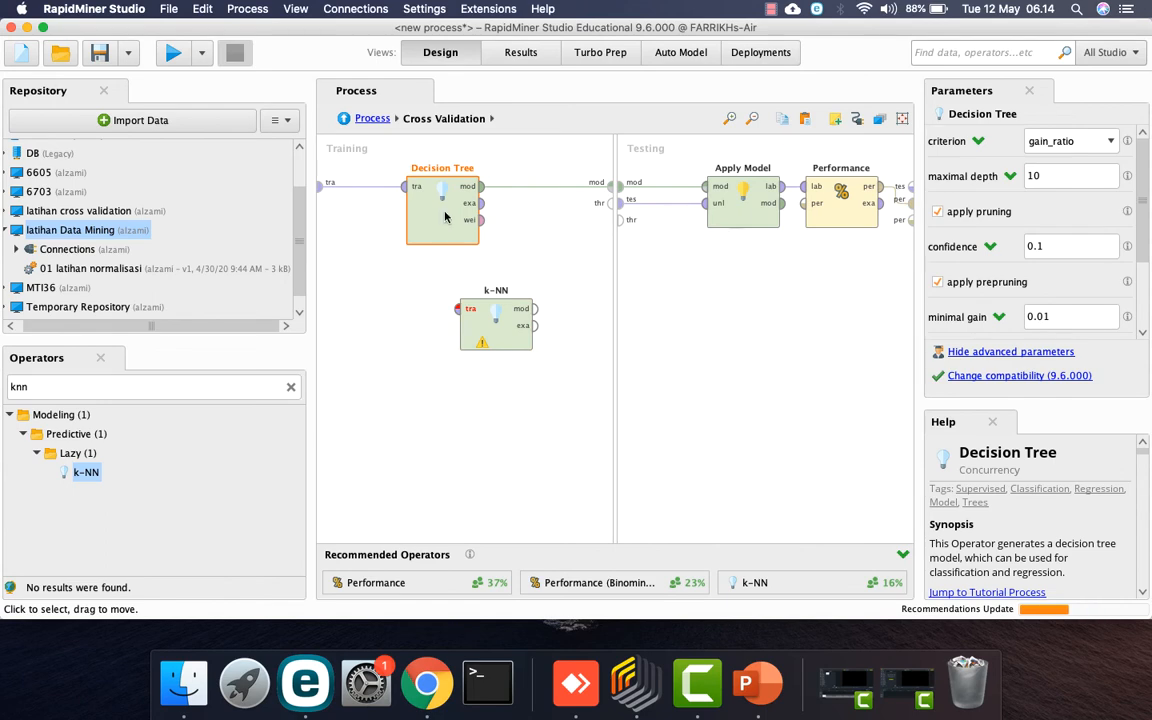
key("Delete")
left_click(322, 186)
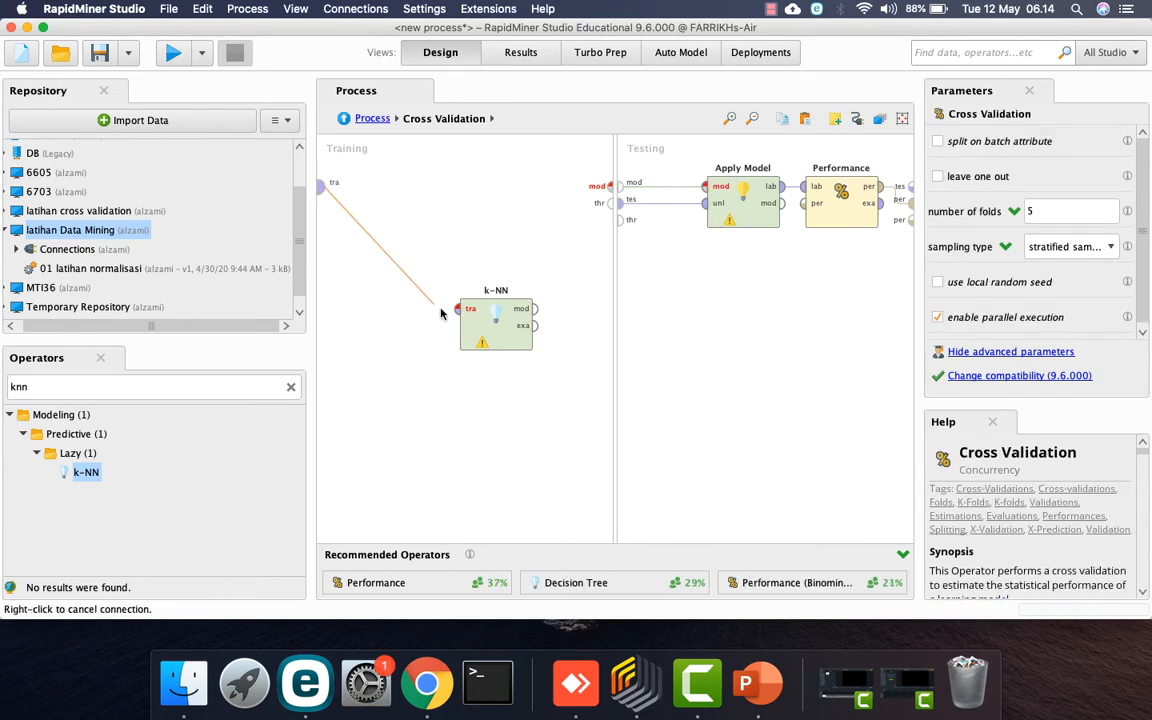
left_click(458, 308)
left_click(522, 309)
left_click(610, 184)
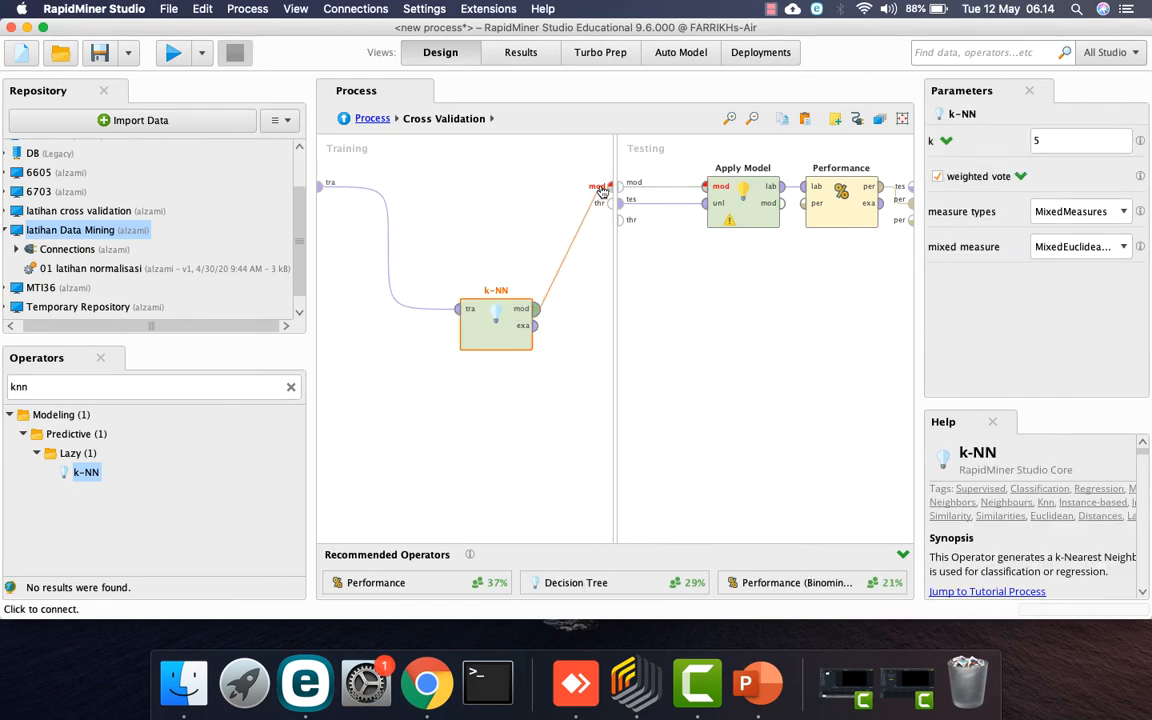
left_click_drag(507, 335, 453, 213)
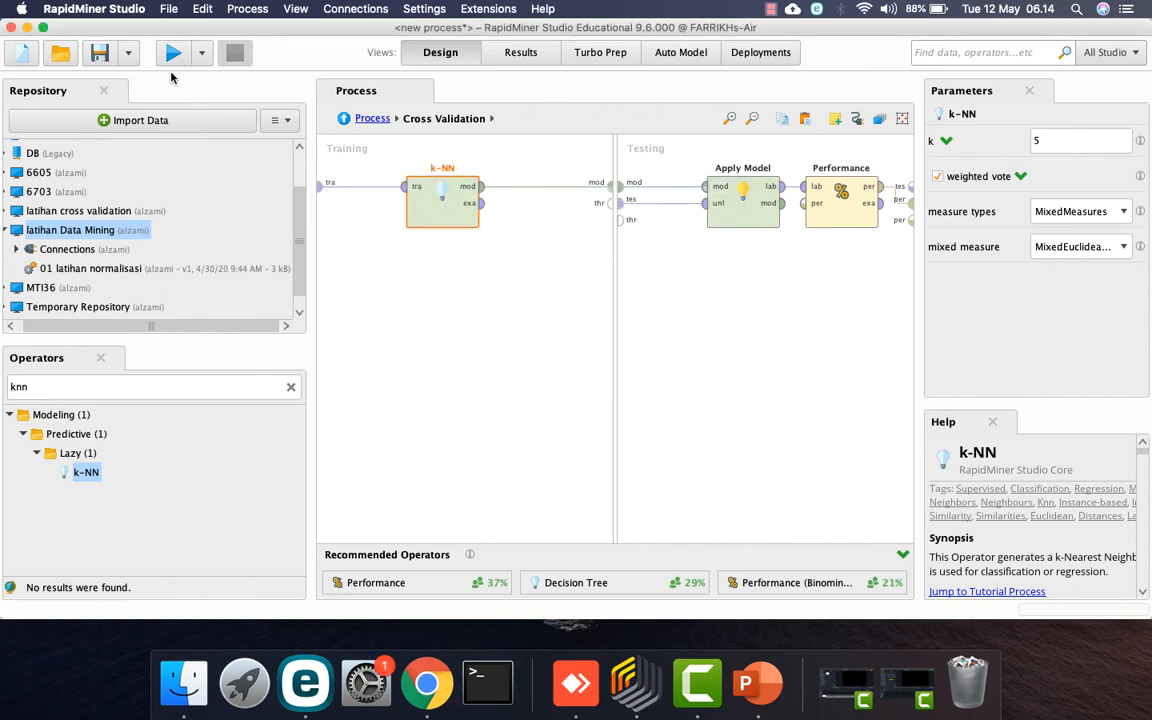
- Return to the main process, run it with the k-NN model, and go back to the process design
left_click(370, 118)
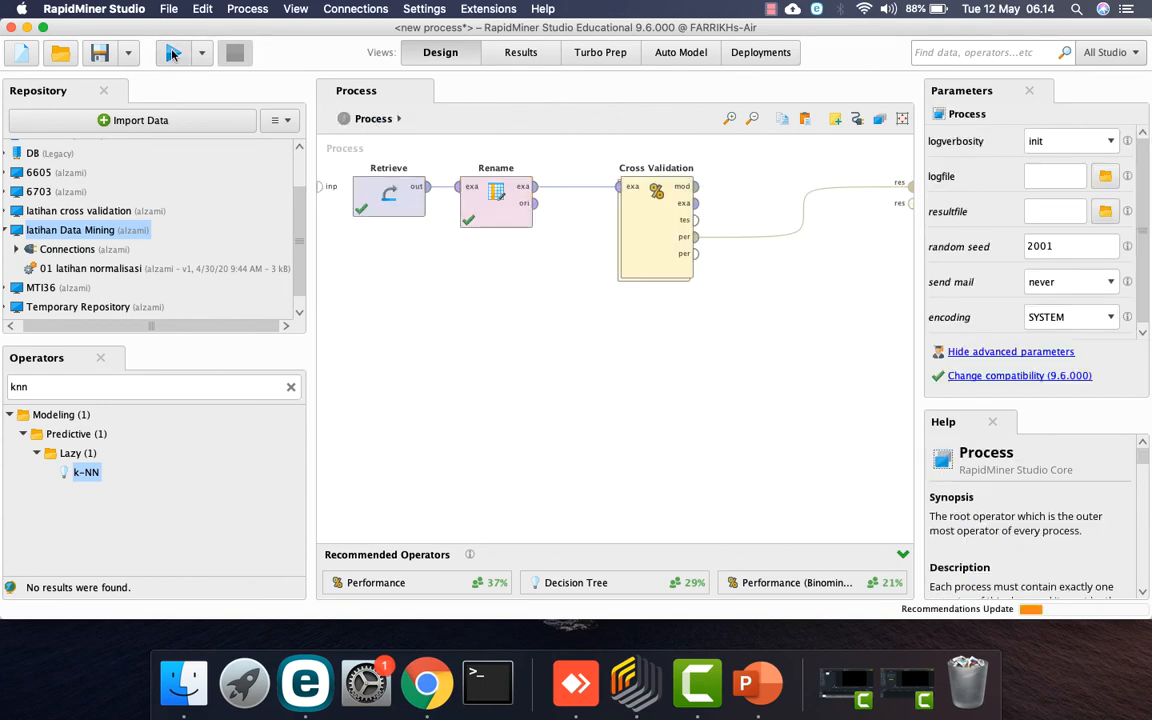
left_click(173, 53)
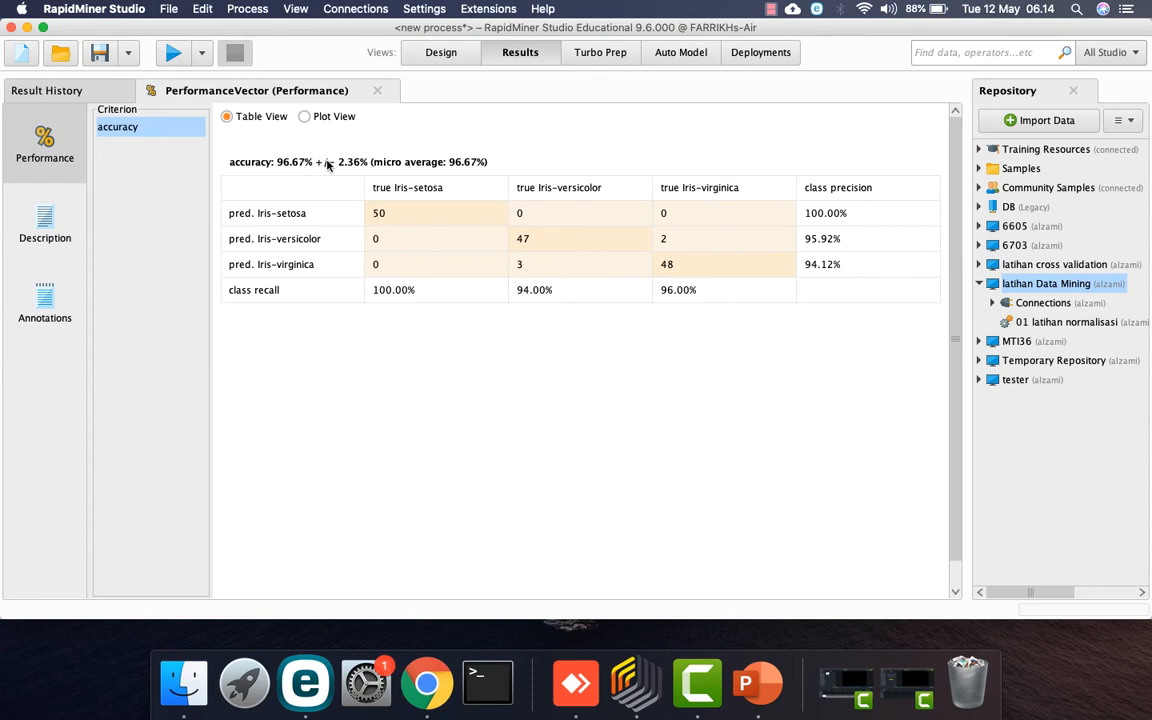
left_click(441, 52)
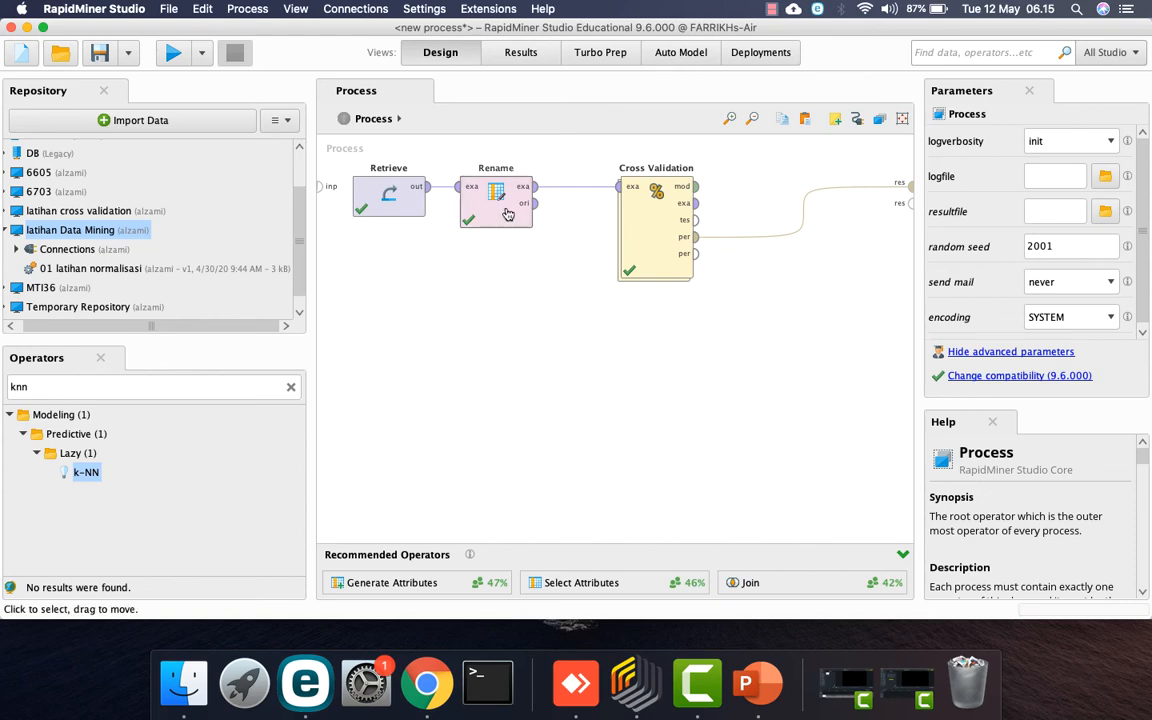
- Inside Cross Validation, delete k-NN from the training area and add a Decision Tree operator in its place
double_click(655, 222)
left_click(446, 200)
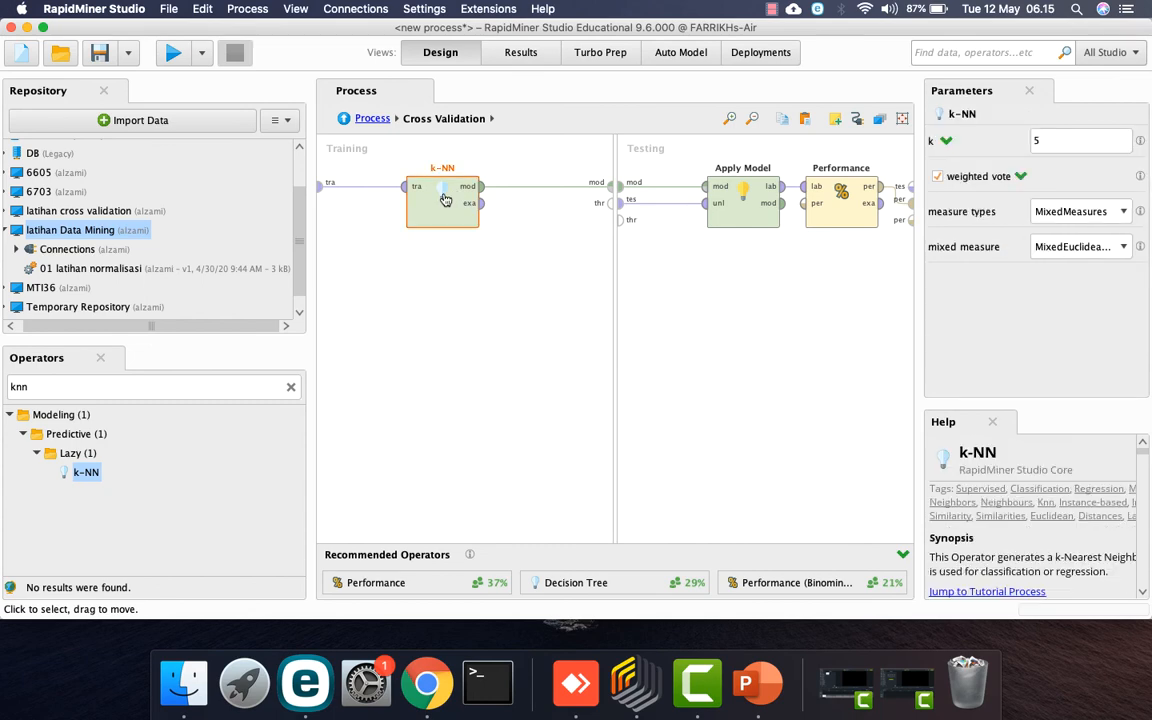
key("Delete")
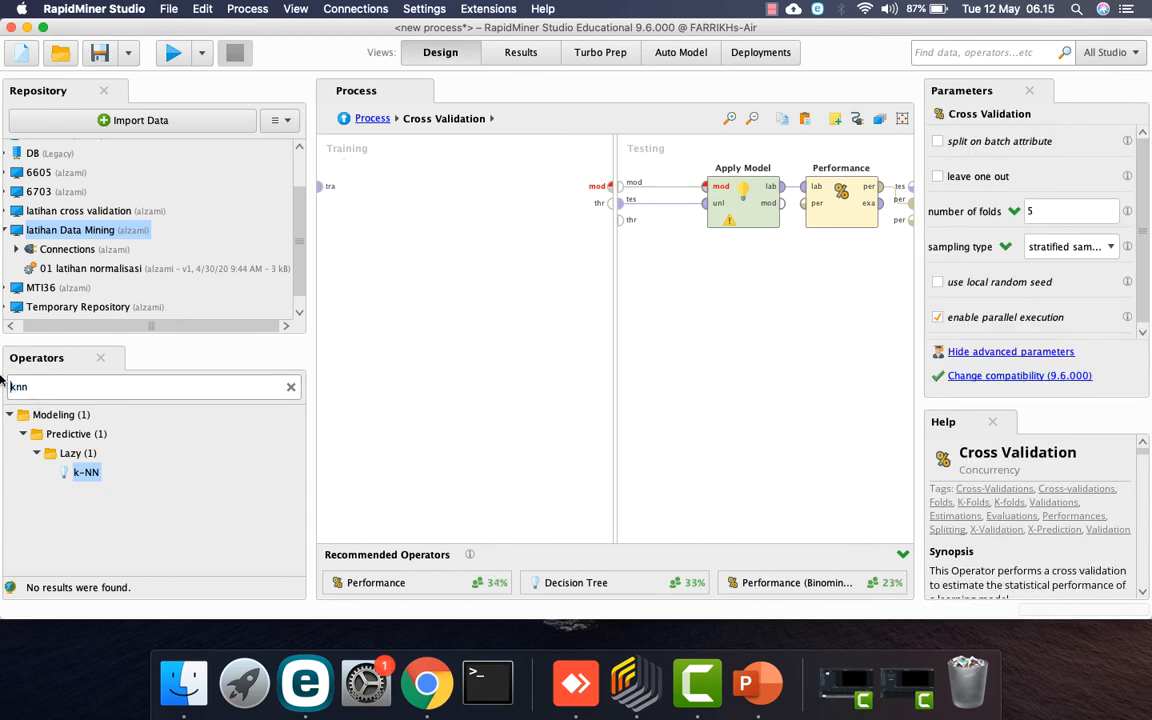
left_click_drag(62, 391, 1, 382)
type("decisio")
left_click(105, 472)
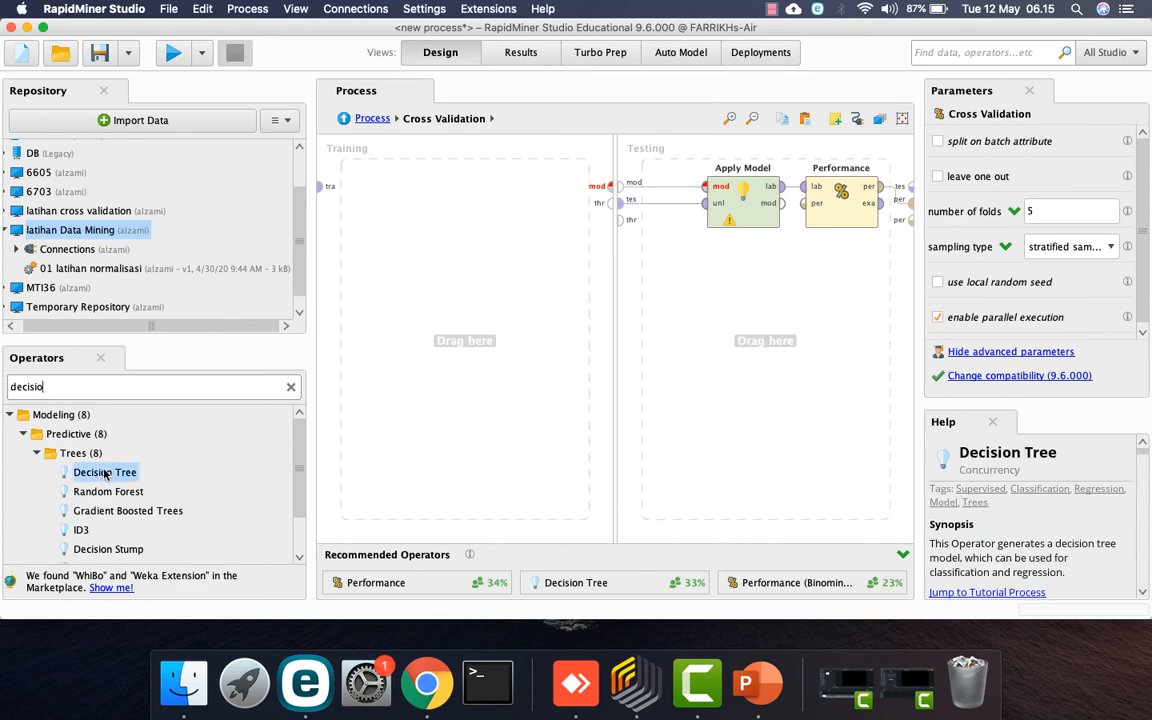
left_click_drag(105, 472, 440, 185)
- Connect the training input to Decision Tree and its model output to the training area's model port
left_click(321, 186)
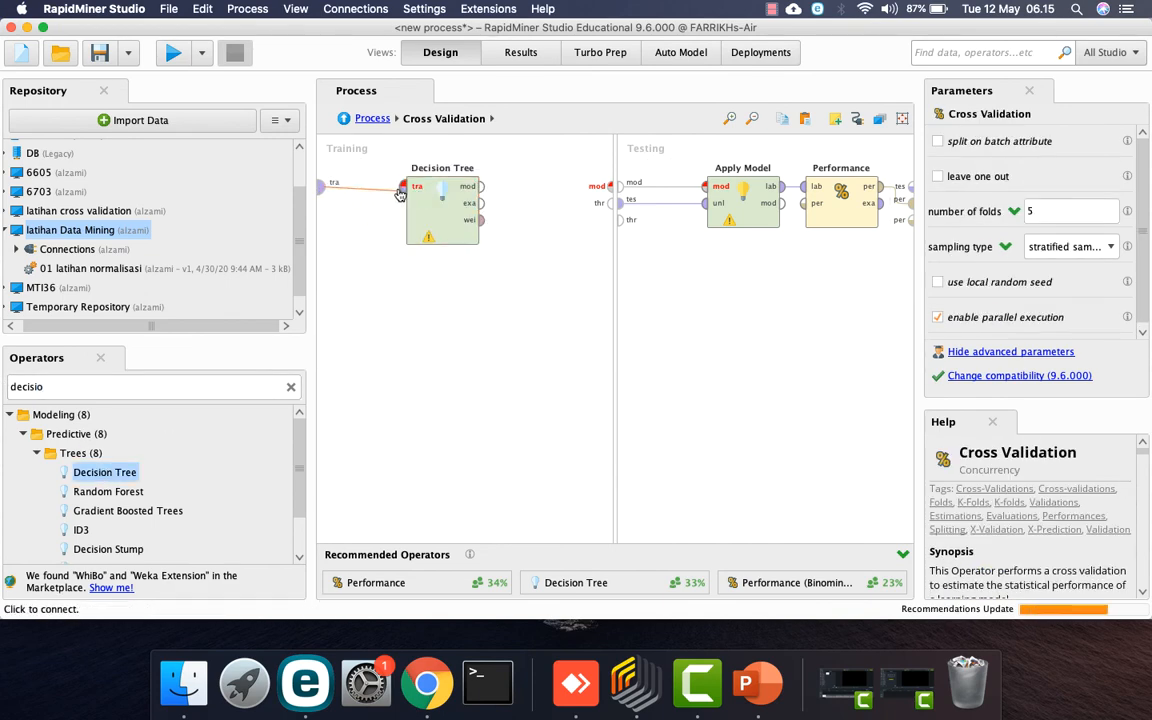
left_click(402, 186)
left_click(481, 186)
left_click(611, 186)
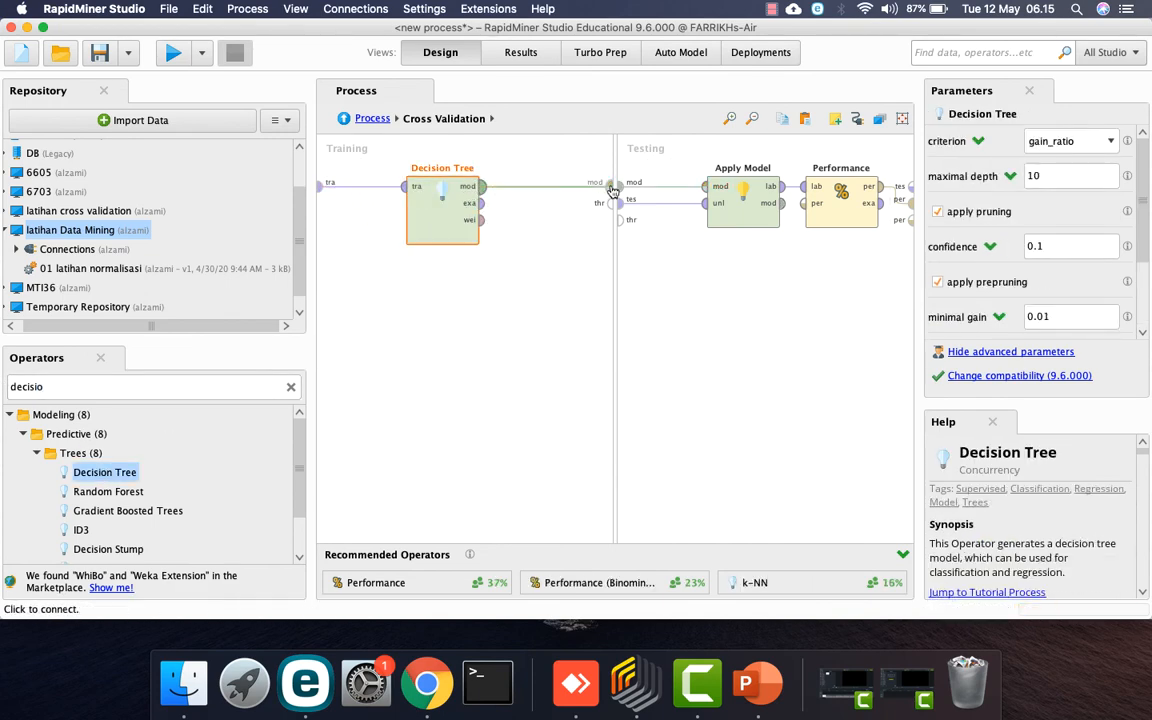
- Look over the criterion options available for the Decision Tree
left_click(1062, 146)
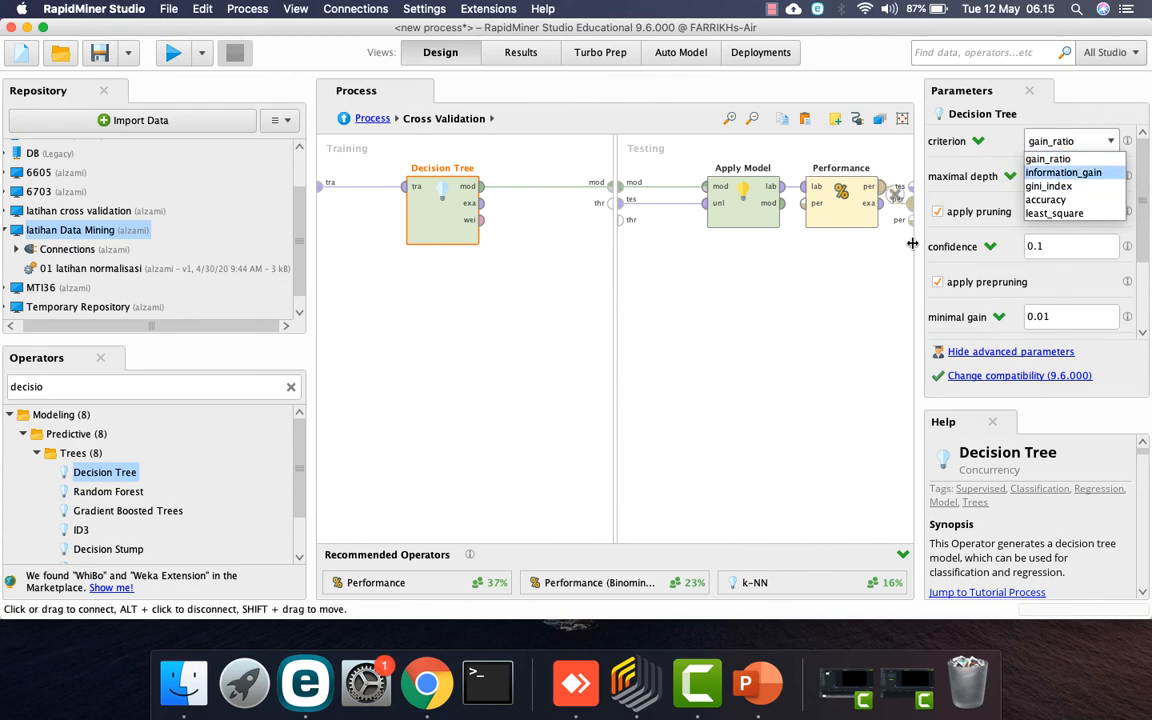
left_click(799, 262)
left_click(440, 212)
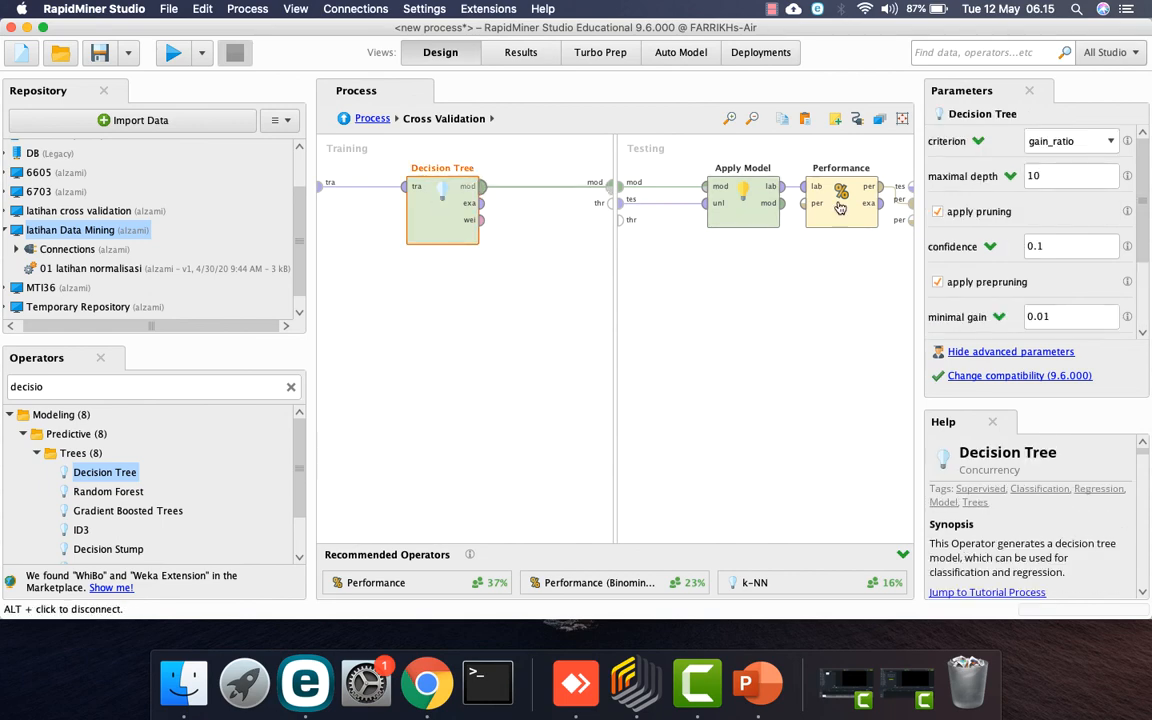